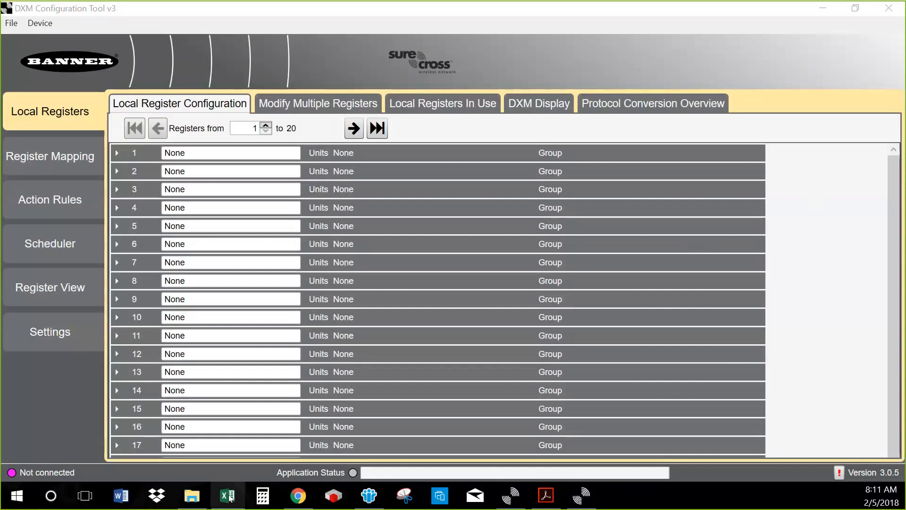
- Switch to Excel and examine the register addresses listed for the gateway and nodes in the node addresses workbook
mouse_move(231, 497)
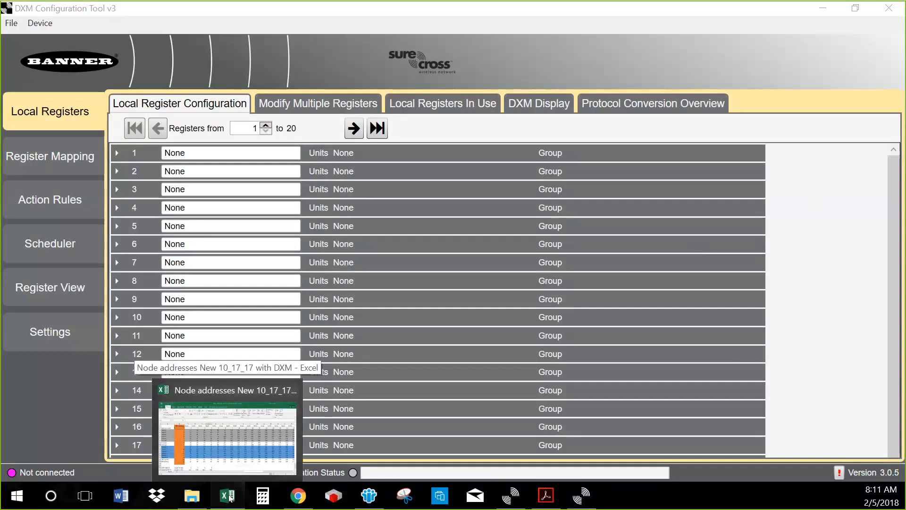
left_click(230, 496)
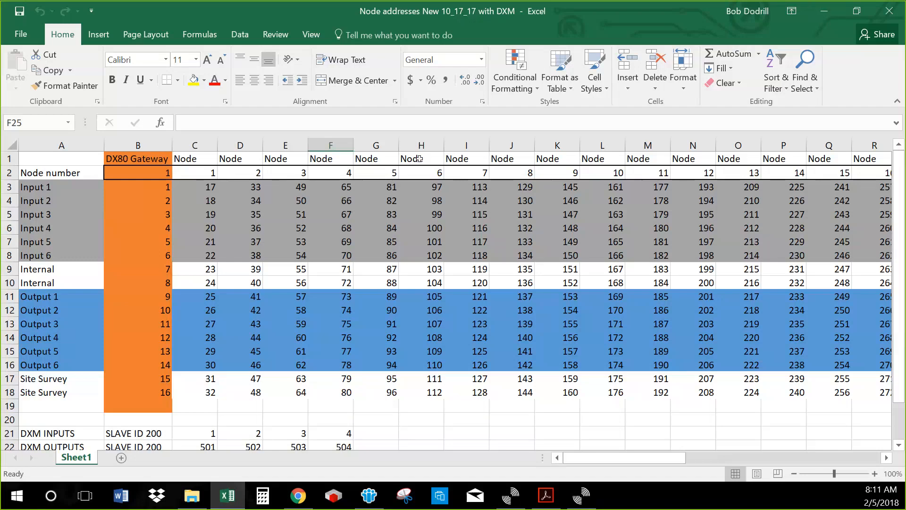
left_click(824, 15)
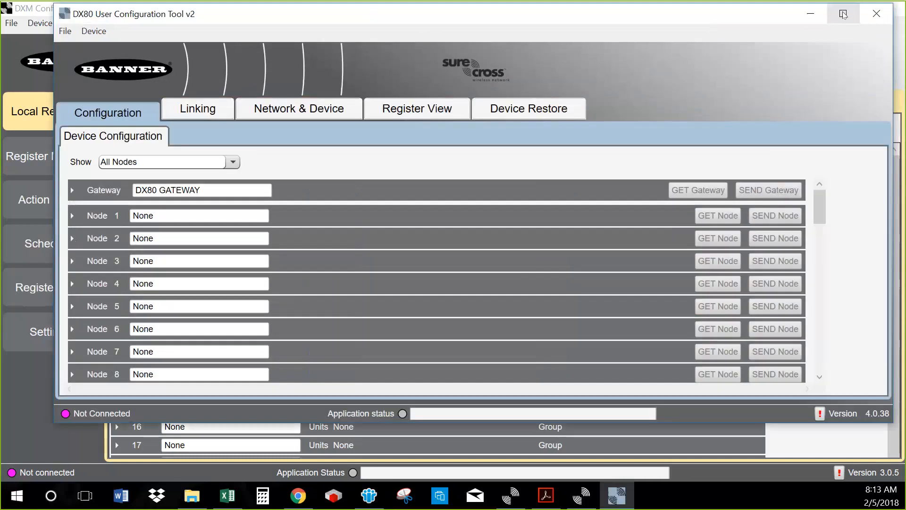
- Maximize the DX80 User Configuration Tool and connect it to the gateway using the TCP DXM connection type
left_click(843, 14)
left_click(39, 22)
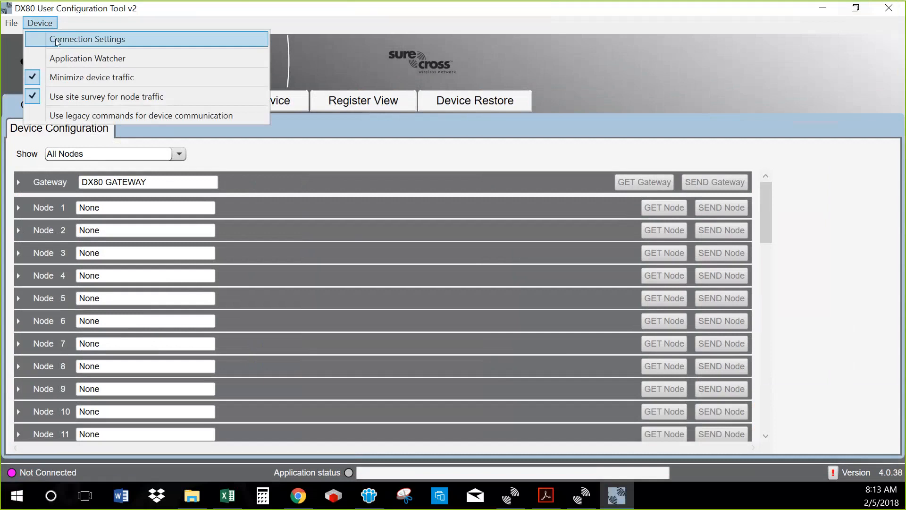
left_click(57, 42)
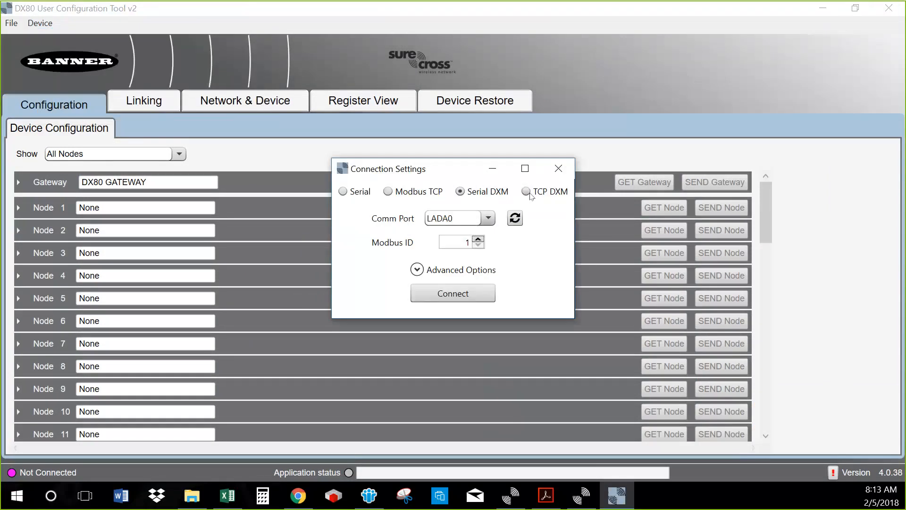
left_click(532, 193)
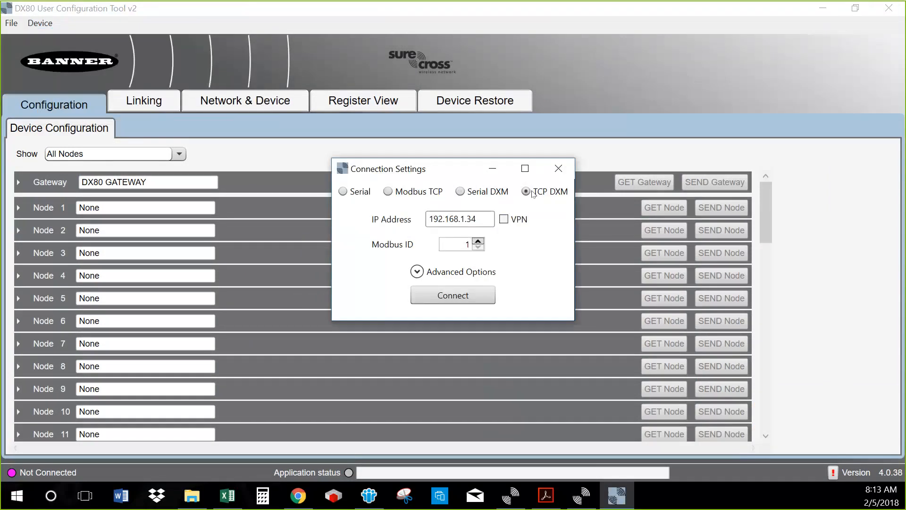
left_click(487, 294)
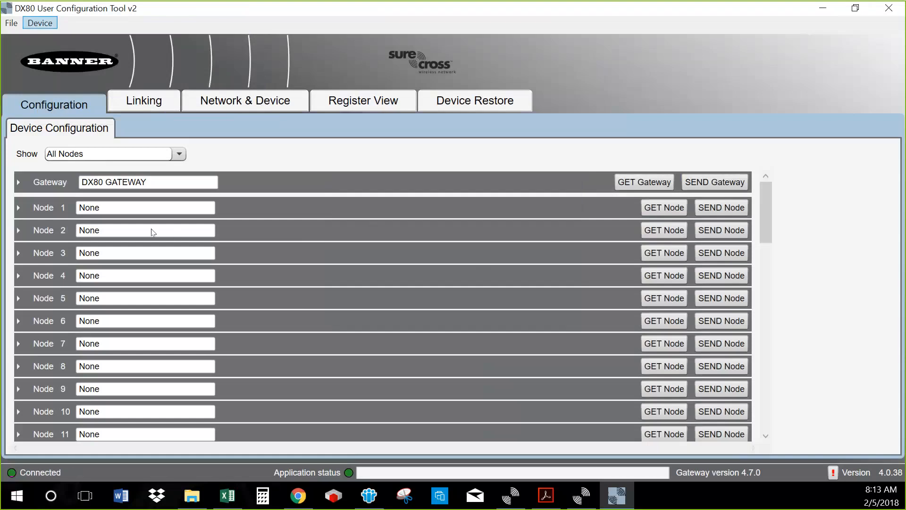
- Expand Node 3 and retrieve its configuration from the device
left_click(19, 253)
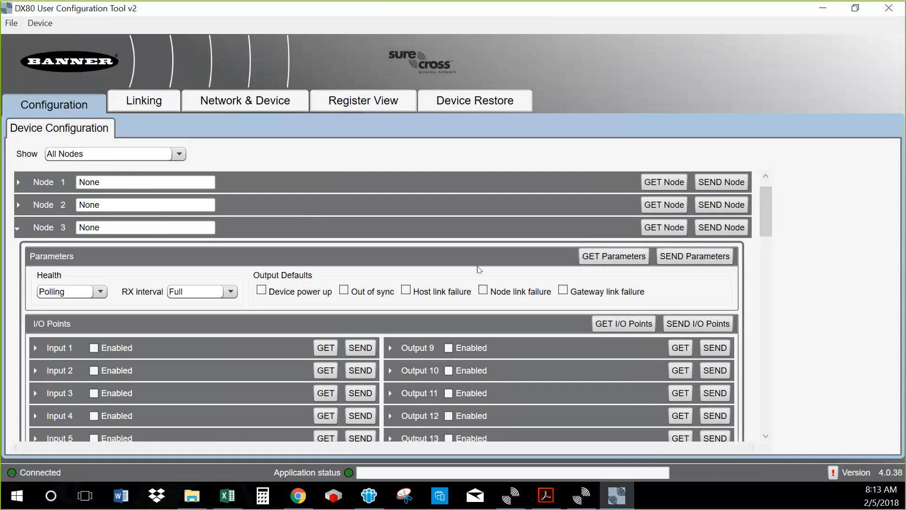
left_click(656, 228)
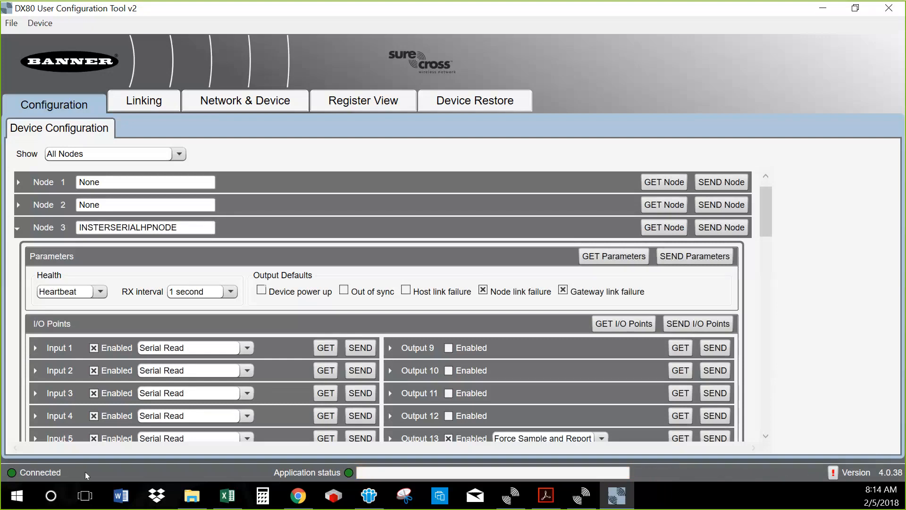
- Switch to Acrobat Reader and examine the sensor's Holding Registers table in VT1.pdf
left_click(553, 503)
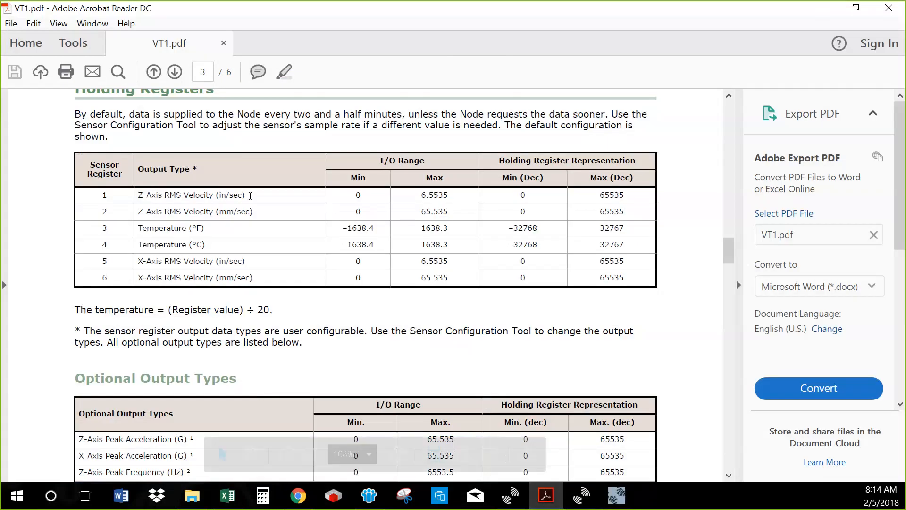
scroll(250, 196, "up", 3)
scroll(250, 195, "down", 3)
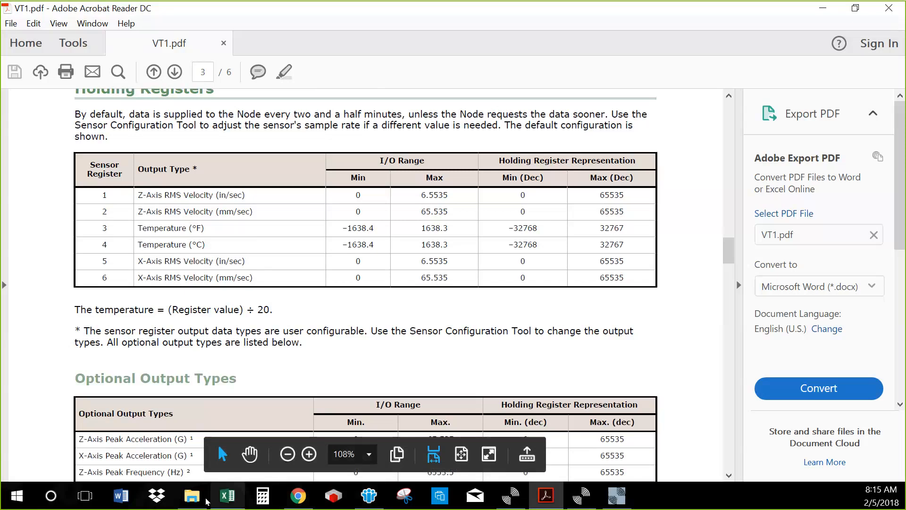
- Look up Node 3's register addresses for Inputs 1, 3 and 5 in the Excel workbook, and return to the DX80 tool
mouse_move(225, 499)
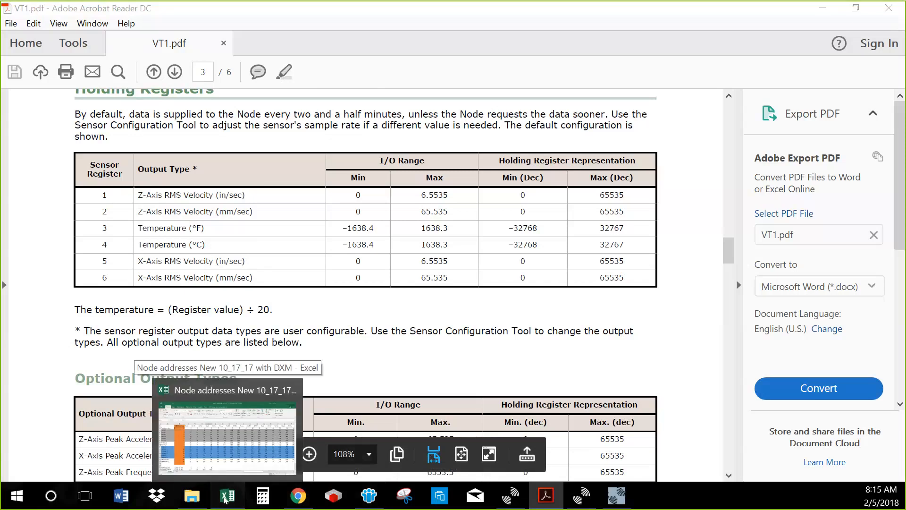
left_click(225, 499)
left_click(292, 186)
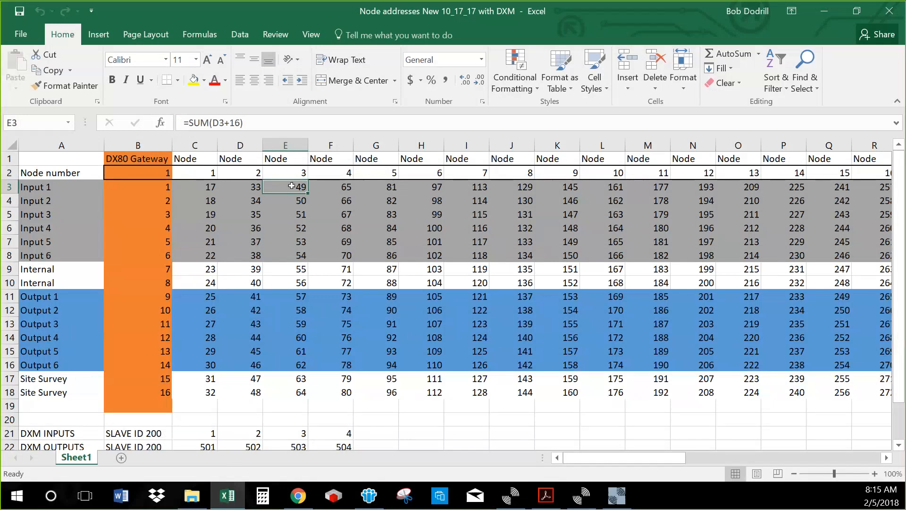
left_click(288, 213)
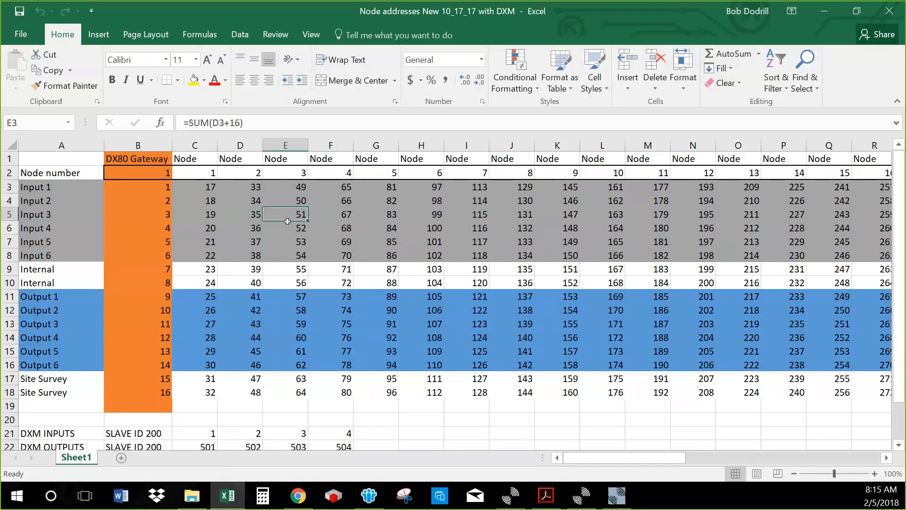
left_click(290, 238)
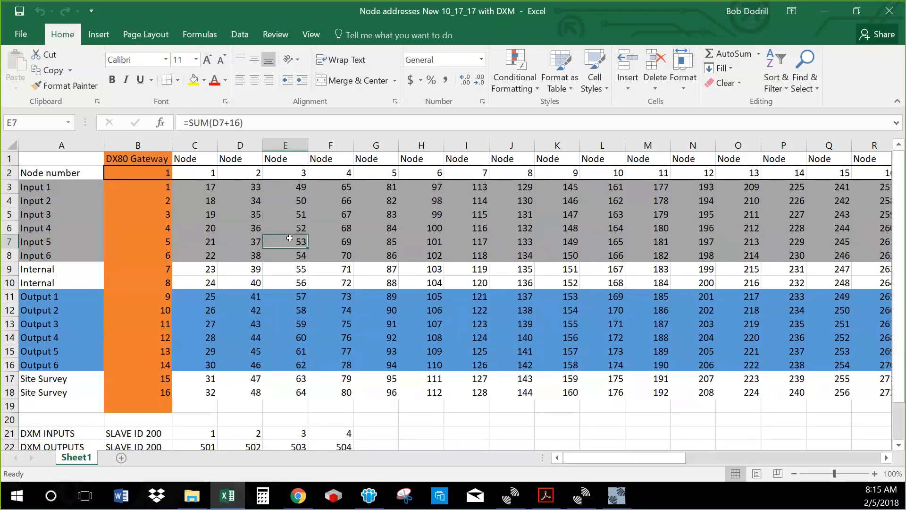
left_click(286, 186)
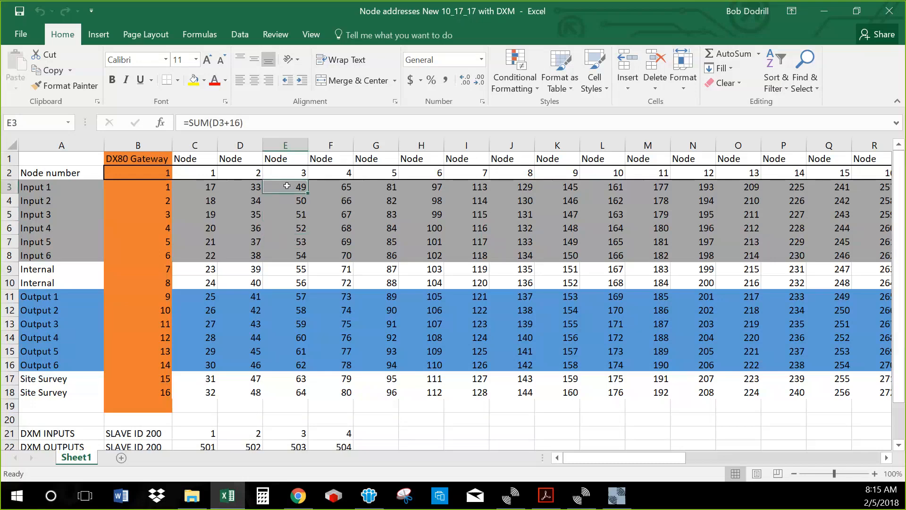
left_click(285, 212)
left_click(288, 241)
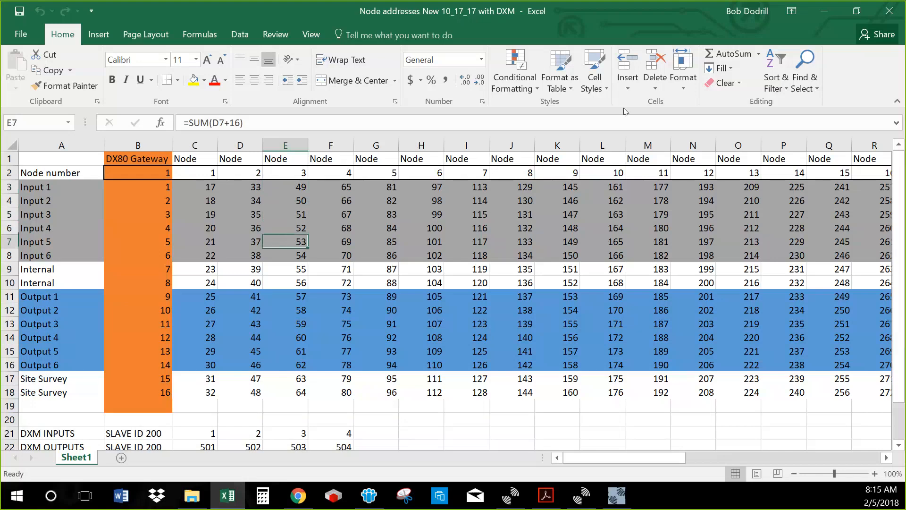
left_click(828, 14)
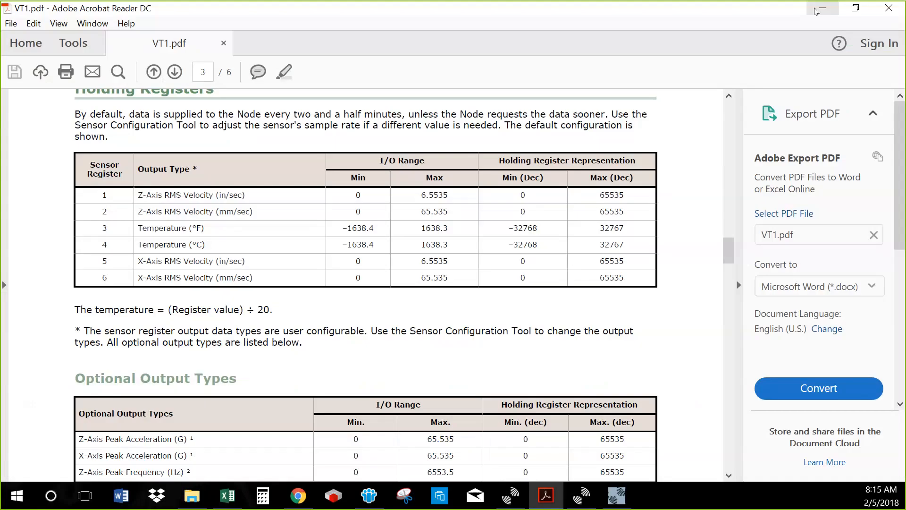
left_click(820, 9)
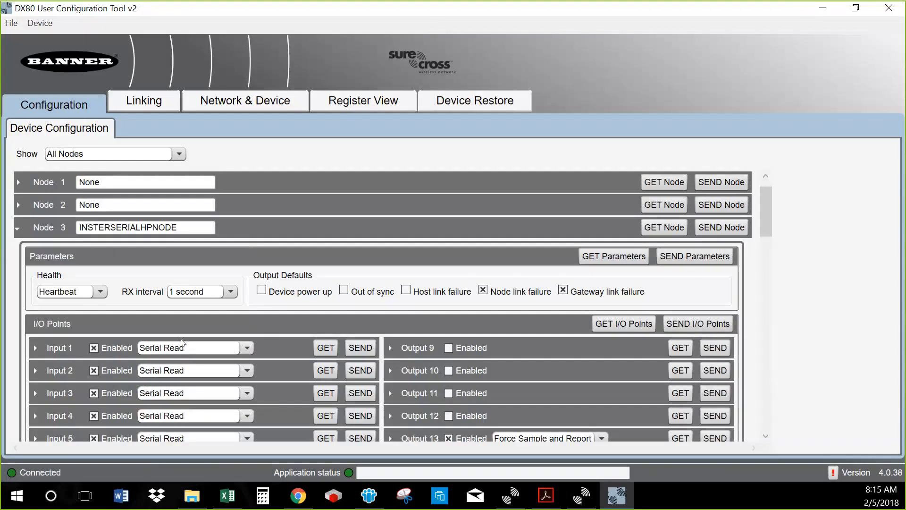
- Set the sample rate and report rate of Node 3's Input 1 to 00:15:00.000
left_click(31, 346)
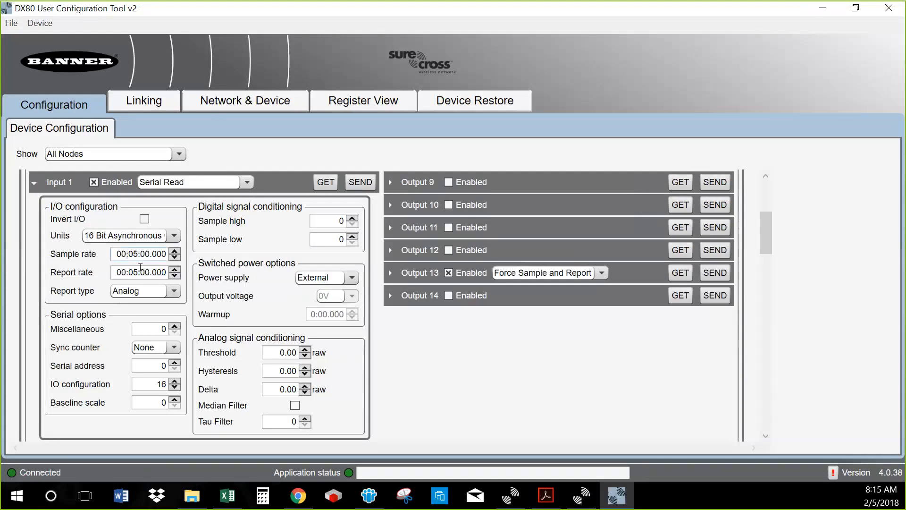
double_click(133, 249)
type("15")
left_click(134, 270)
type("15")
- Set Node 3's Input 3 sample and report rates to 00:15:00.000, and send Inputs 3 and 1 to the device
left_click_drag(765, 241, 766, 269)
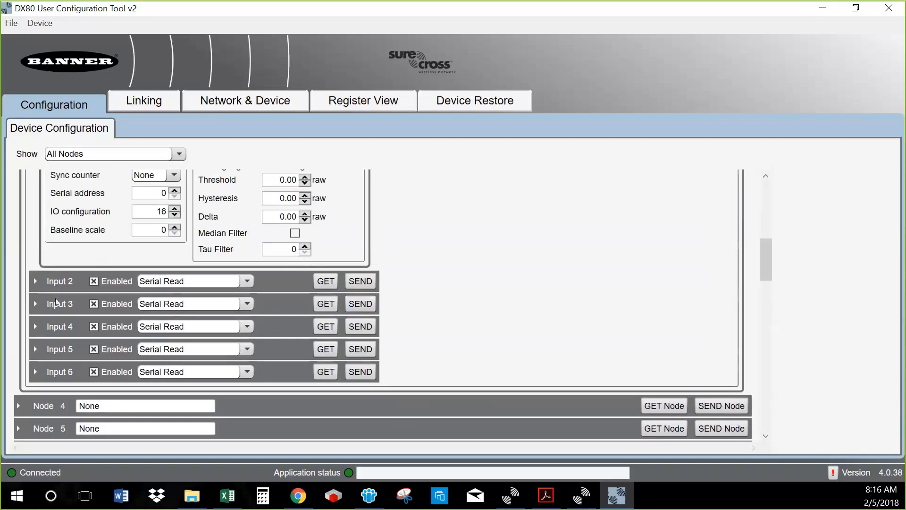
left_click(36, 303)
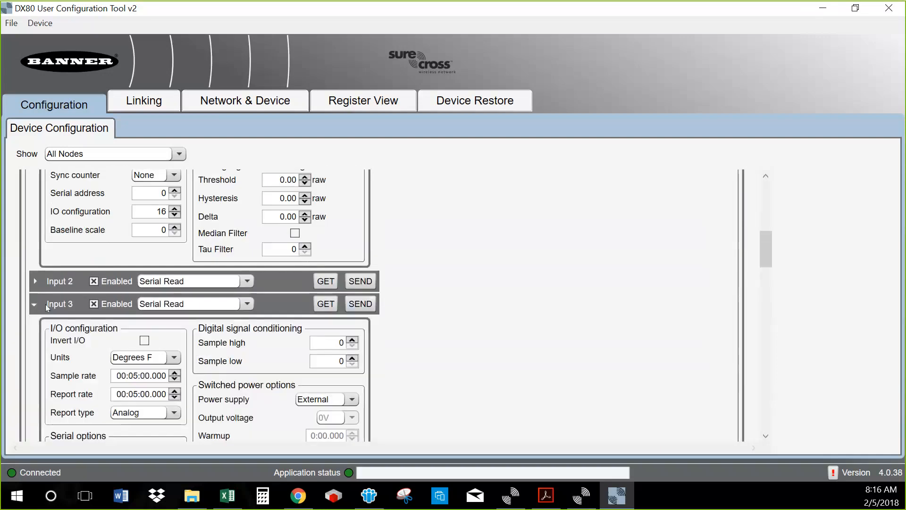
left_click(133, 374)
key("BackSpace")
type("1")
left_click(132, 393)
key("BackSpace")
type("1")
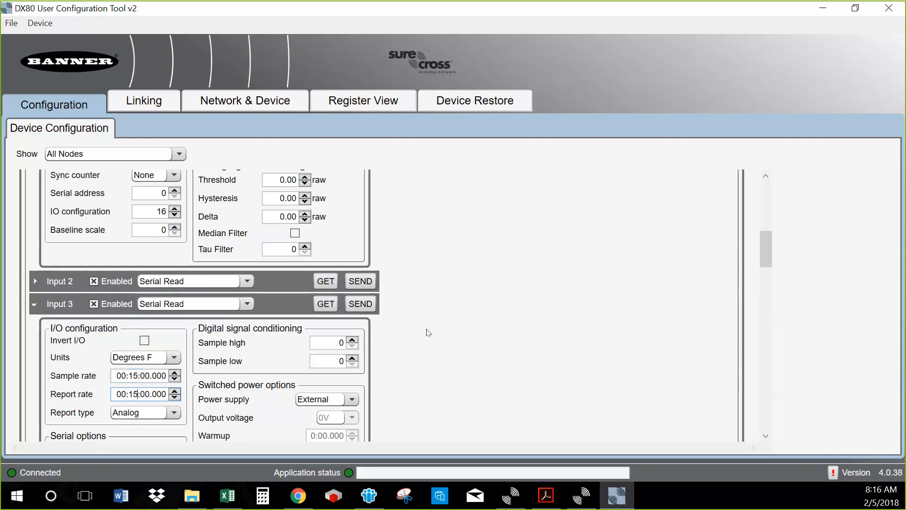
left_click(357, 304)
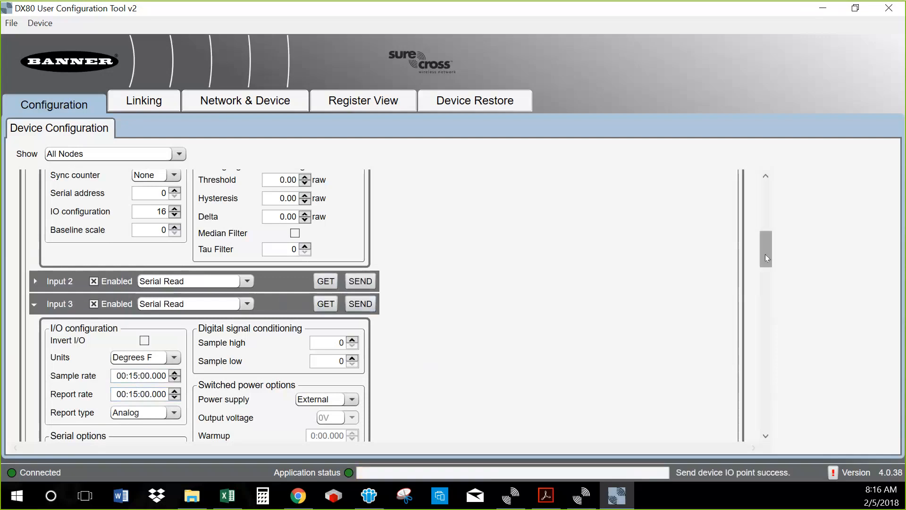
left_click_drag(766, 254, 765, 211)
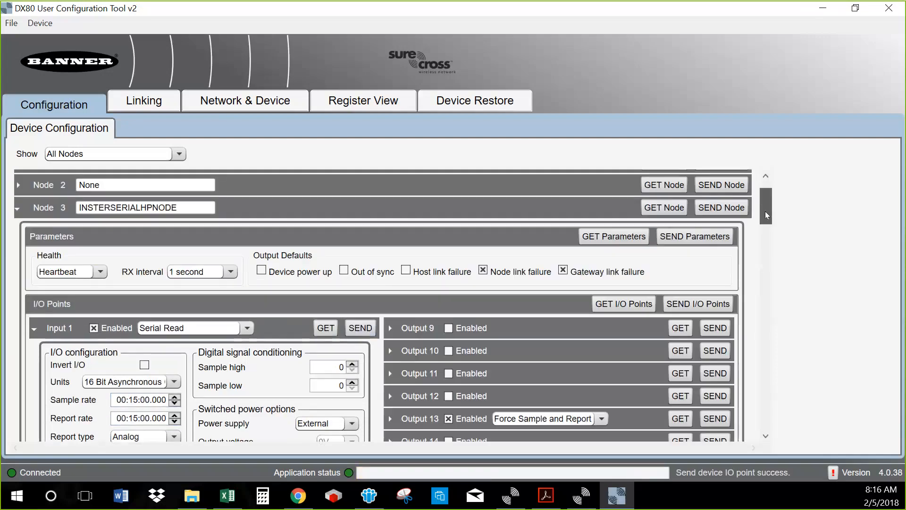
left_click(360, 328)
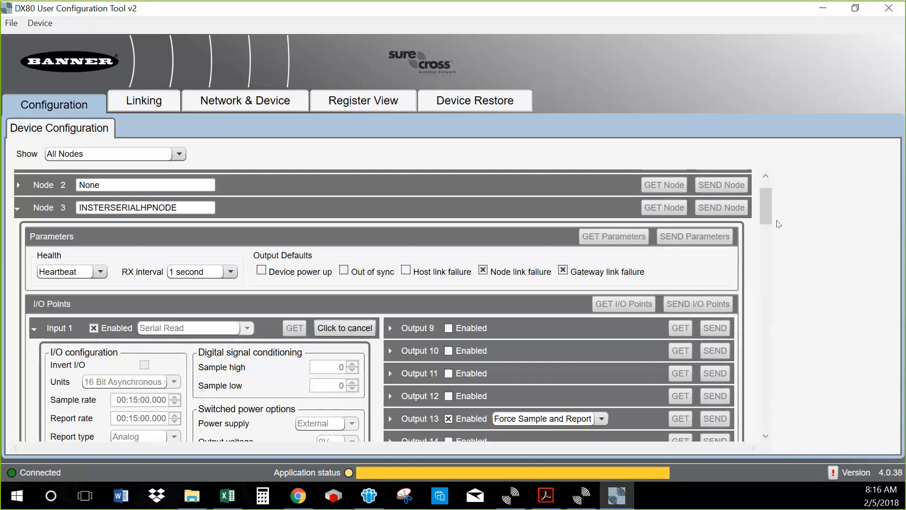
- Set the sample and report rates of Node 3's Input 5 to 15 minutes and send that input to the device
left_click_drag(767, 215, 762, 290)
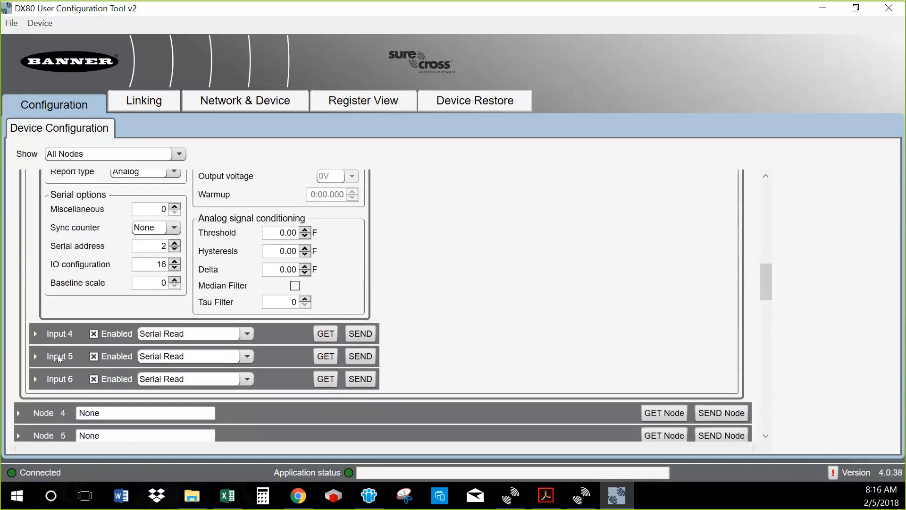
left_click(35, 358)
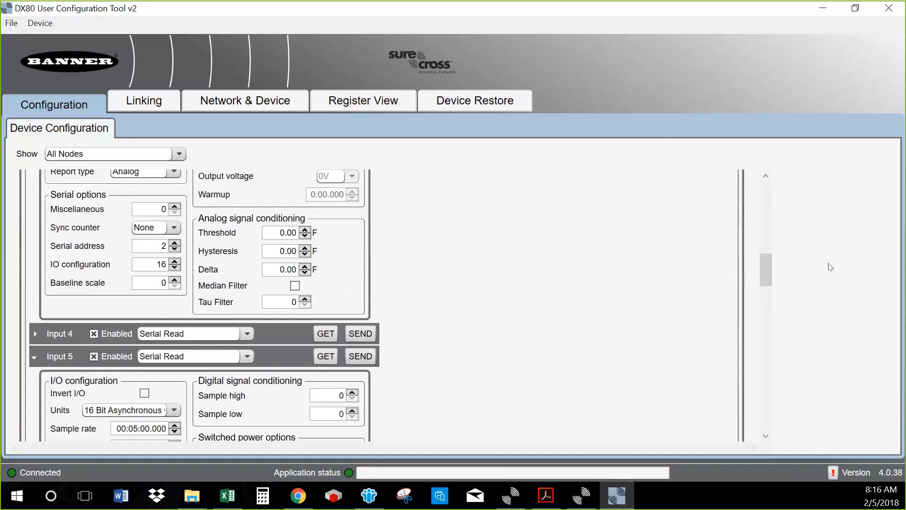
left_click_drag(766, 273, 763, 282)
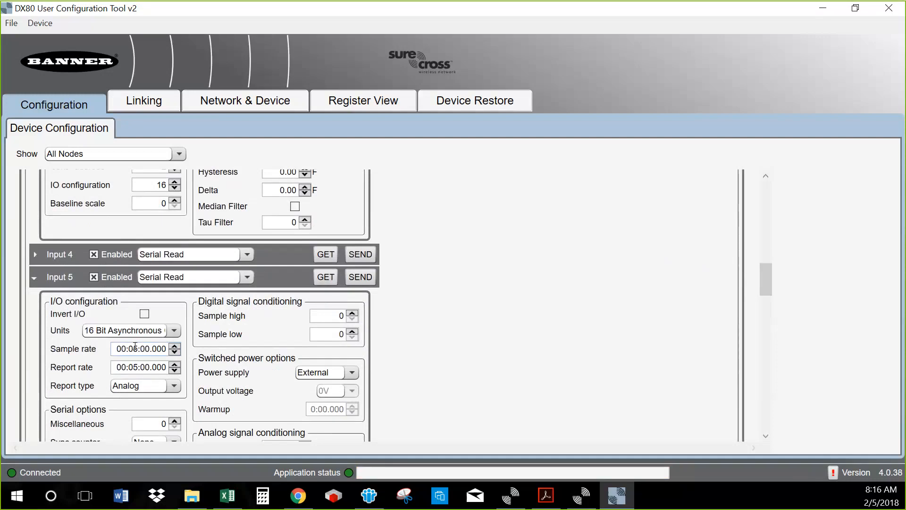
left_click(135, 347)
type("15")
left_click(133, 367)
type("15")
left_click(360, 277)
- Send Node 3's Input 1 settings again and close the DX80 tool to return to the DXM Configuration Tool
left_click_drag(763, 290, 765, 221)
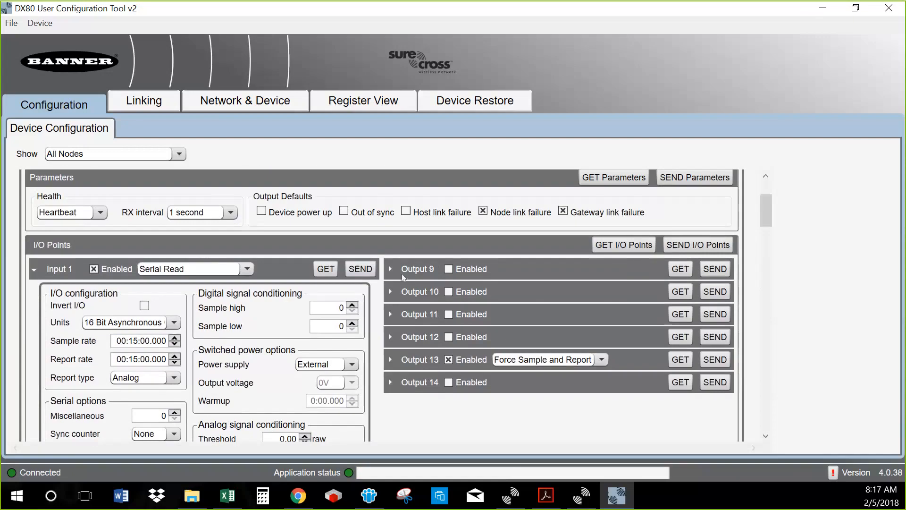
left_click(360, 269)
left_click(884, 13)
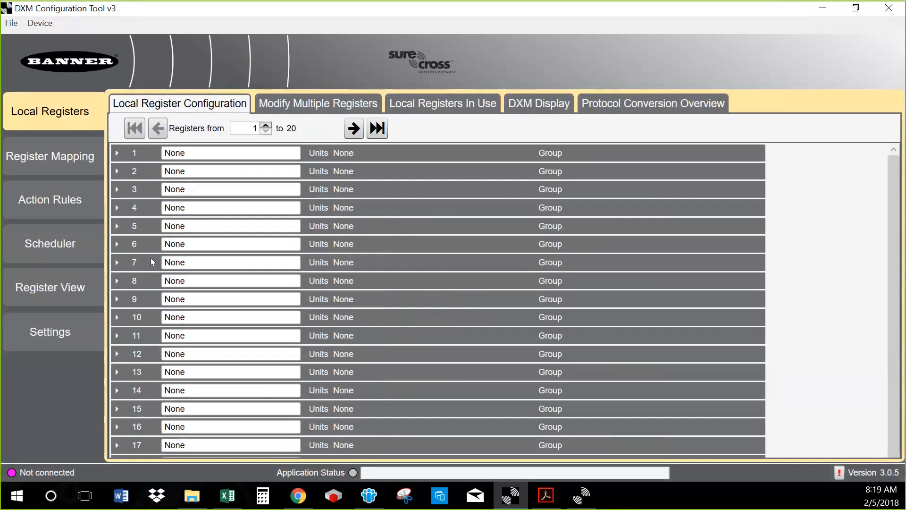
- Give local register 1 Read LCD permissions and name it Vibe_1
left_click(119, 155)
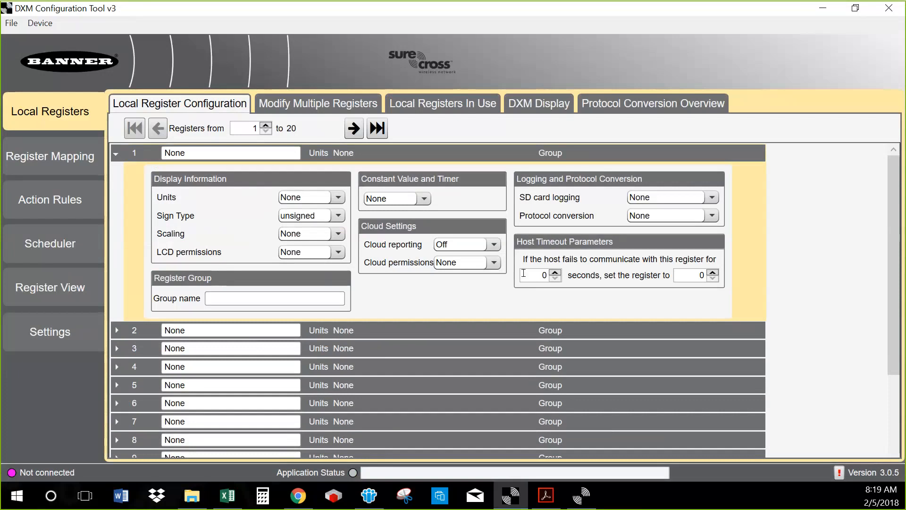
left_click(337, 252)
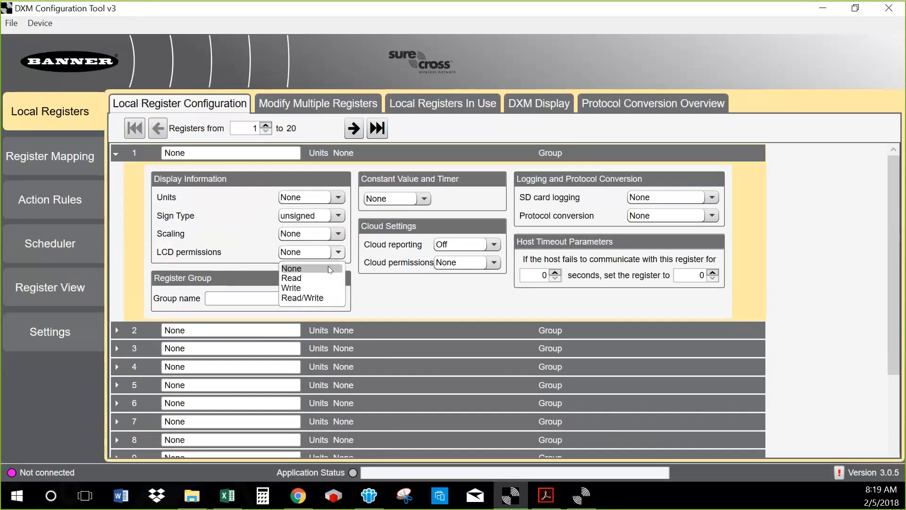
left_click(324, 277)
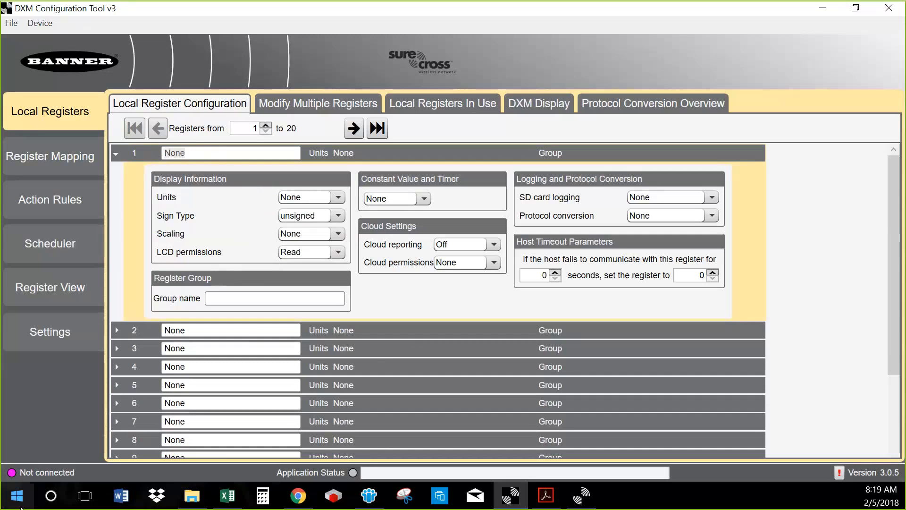
type("Vibe_1")
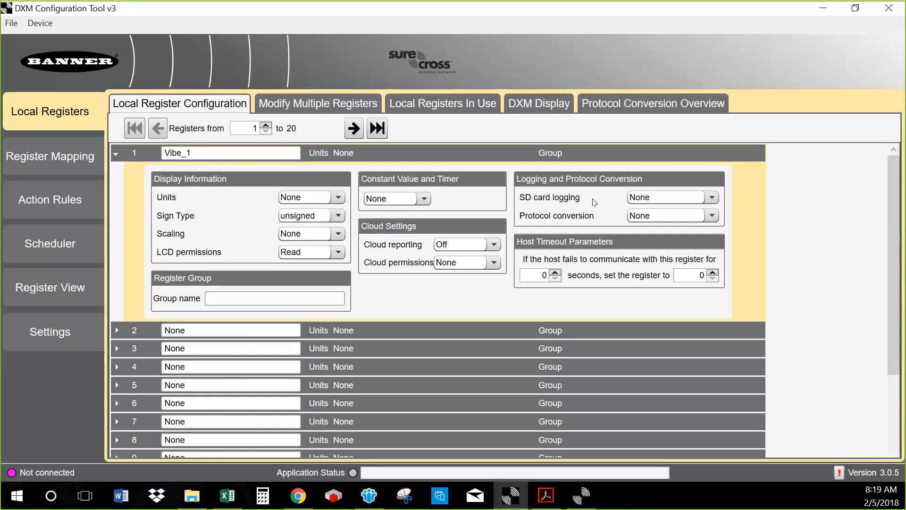
- Assign local register 1 (Vibe_1) to Log 1 for SD card logging and collapse its settings
left_click(712, 198)
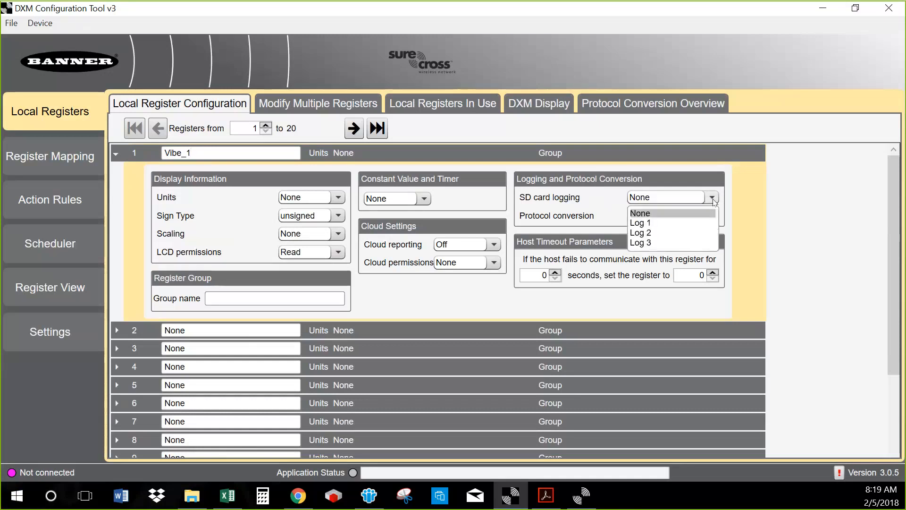
left_click(678, 224)
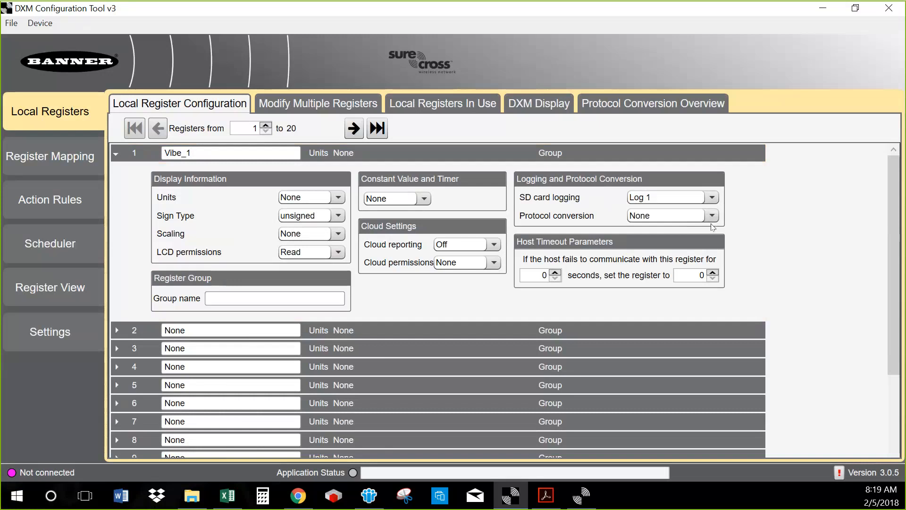
left_click(117, 154)
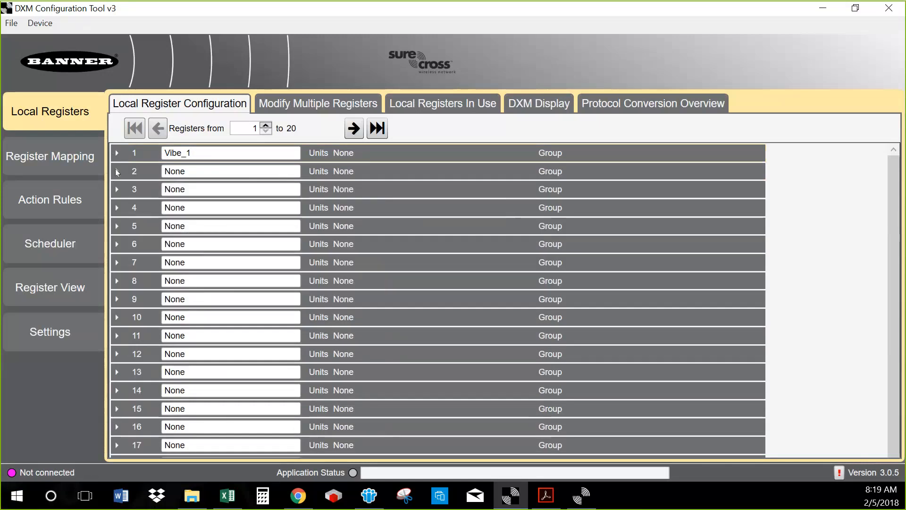
- Expand the settings of local register 2 and name the register Temp
left_click(116, 172)
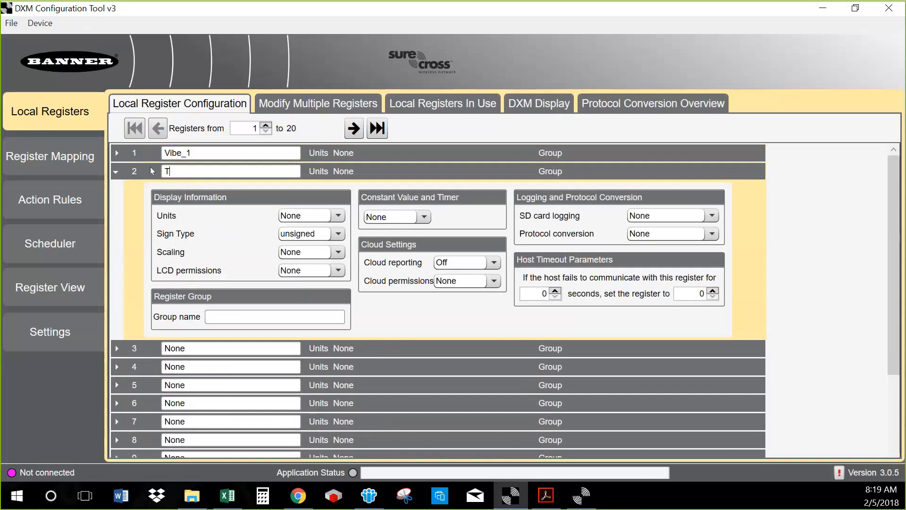
key("BackSpace")
key("BackSpace")
key("BackSpace")
key("BackSpace")
type("Temp")
- Give the Temp register Read LCD permissions and set its SD card logging to Log 1
left_click(338, 270)
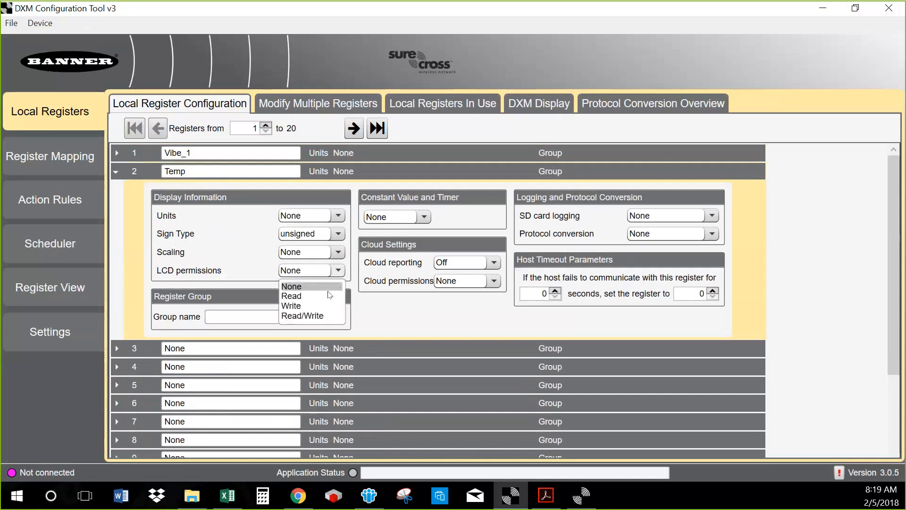
left_click(326, 292)
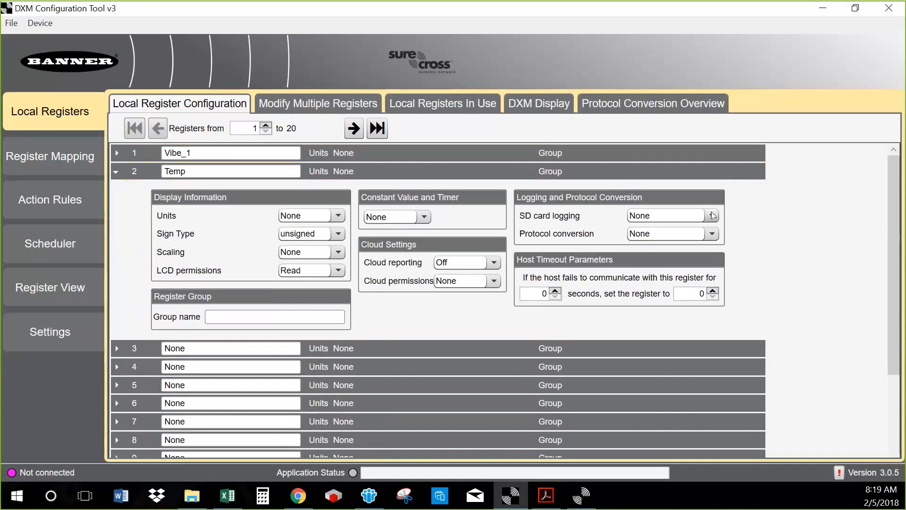
left_click(712, 215)
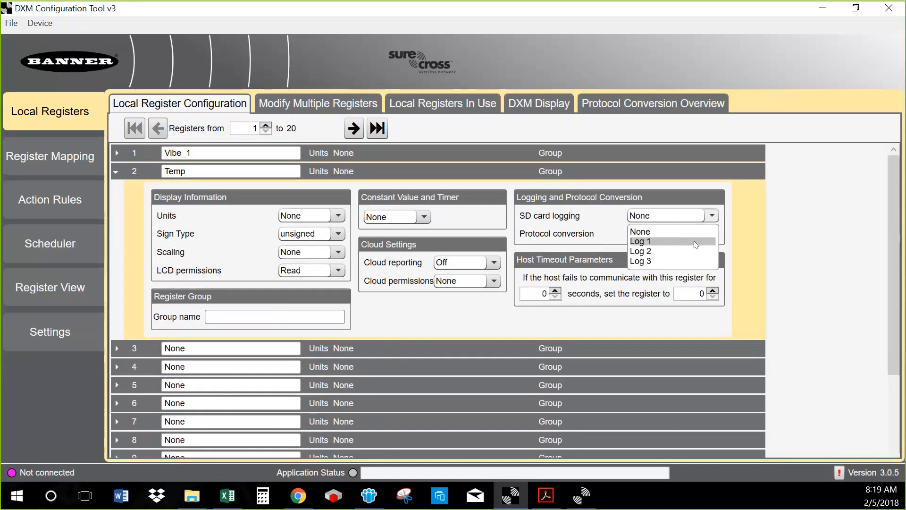
left_click(695, 241)
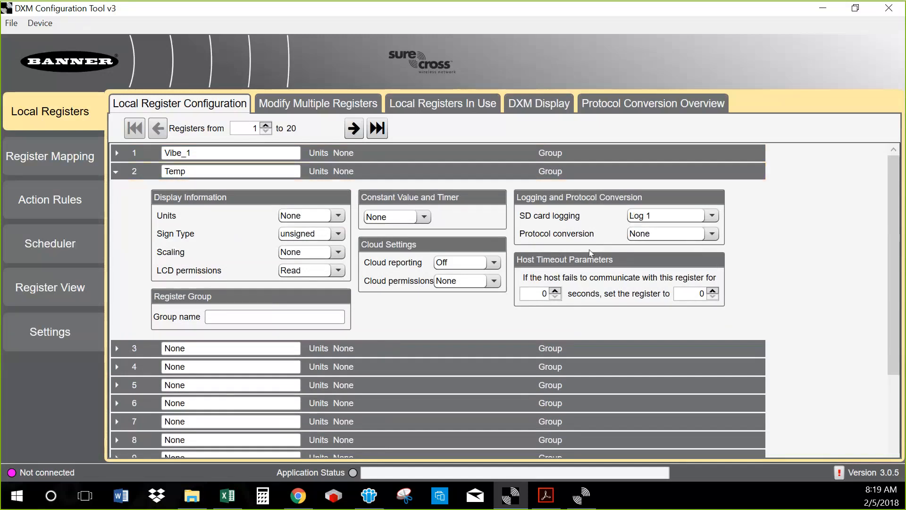
left_click(116, 172)
- Expand the settings of local register 3 and name the register Vibe_2
left_click(117, 189)
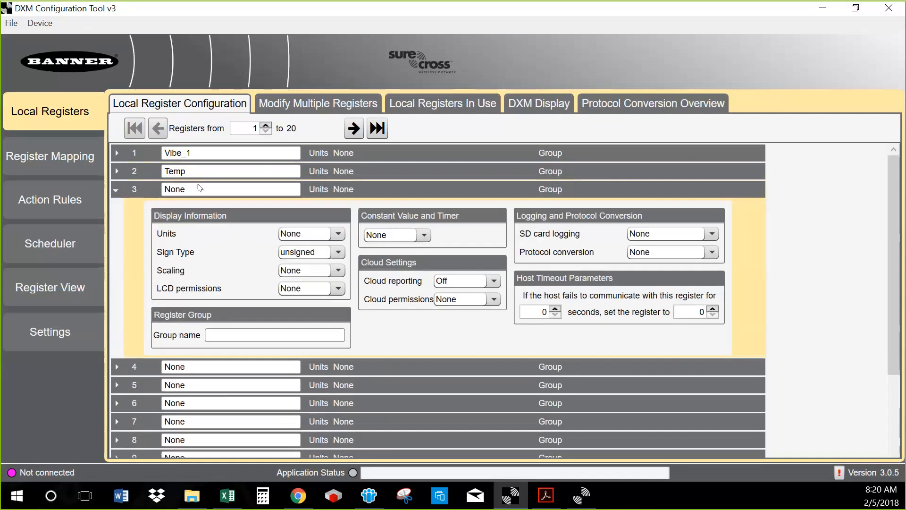
mouse_move(187, 187)
left_mouse_down()
mouse_move(153, 188)
mouse_move(172, 189)
left_mouse_up()
type("Vibe_")
key("BackSpace")
key("BackSpace")
key("BackSpace")
key("BackSpace")
key("BackSpace")
key("BackSpace")
type("Vibe_2")
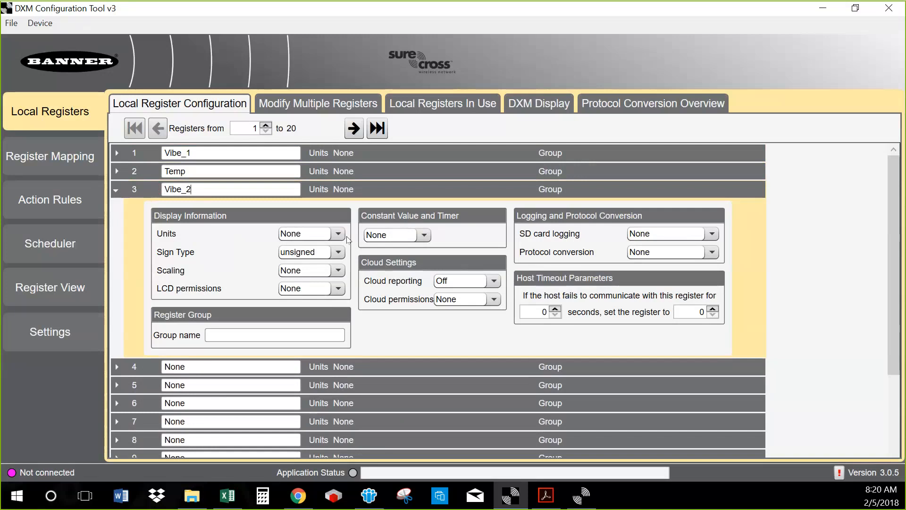
- Give the Vibe_2 register Read LCD permissions and set its SD card logging to Log 1
left_click(338, 289)
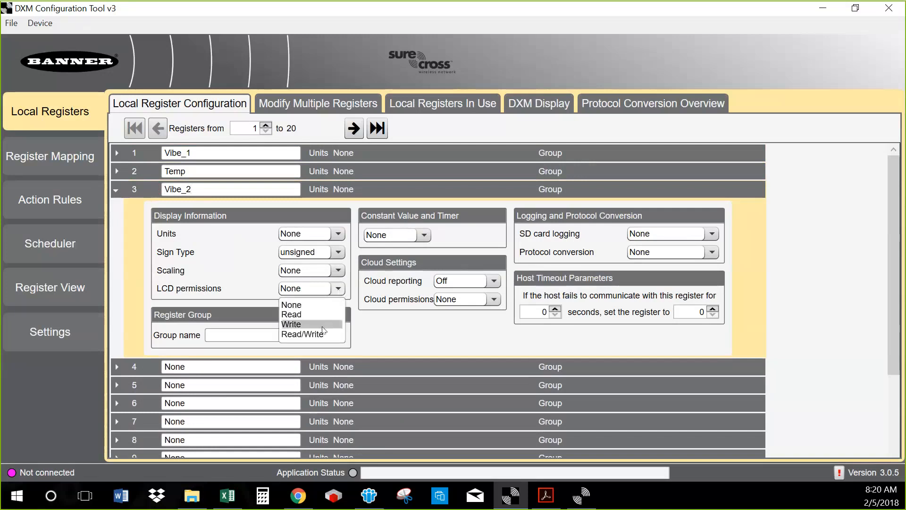
left_click(324, 315)
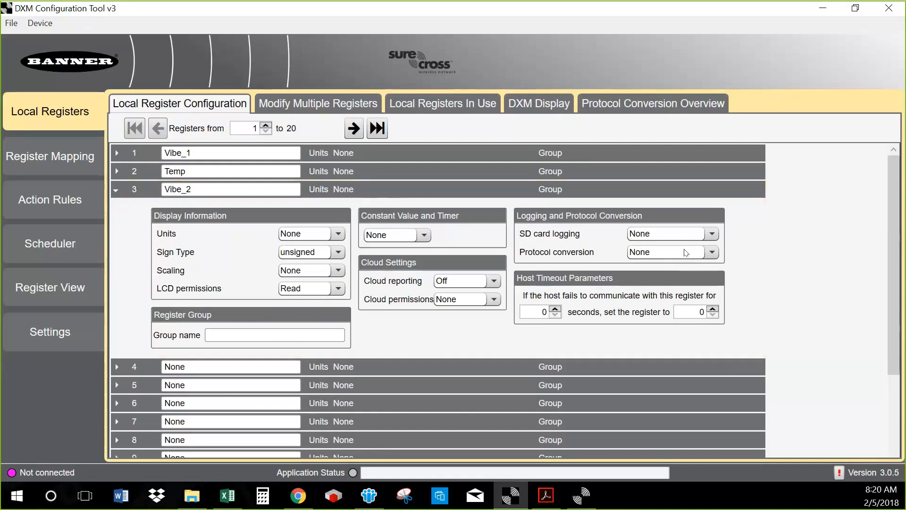
left_click(710, 235)
left_click(642, 259)
left_click(117, 191)
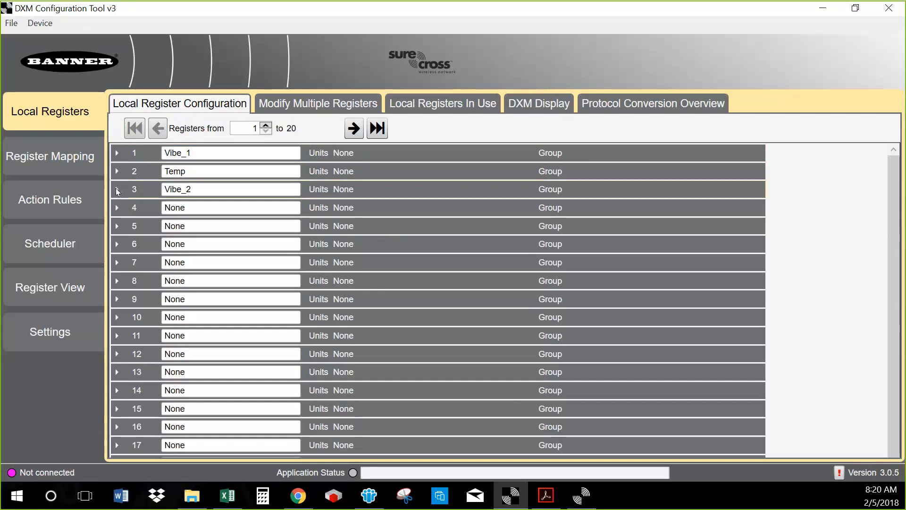
- Add a register-mapping read rule and look up Node 3's addresses for Inputs 1, 3 and 5 in the Excel node address workbook
left_click(75, 157)
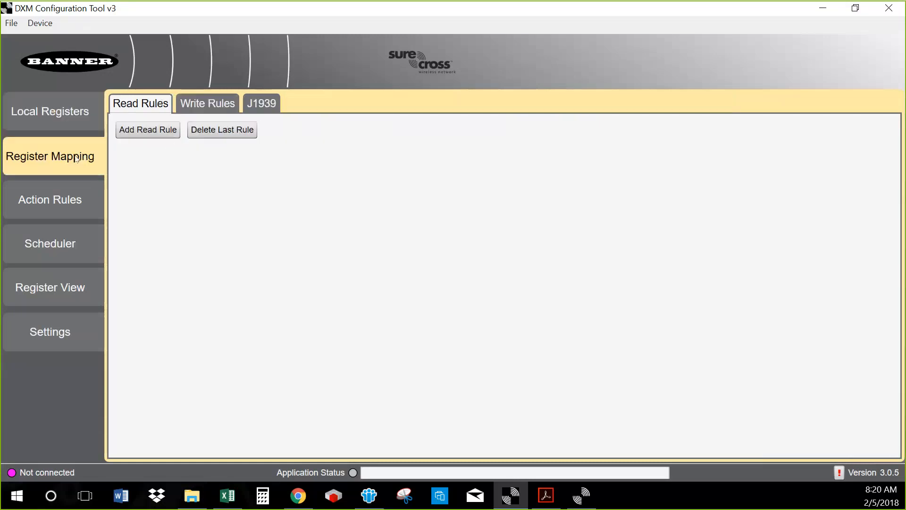
left_click(154, 136)
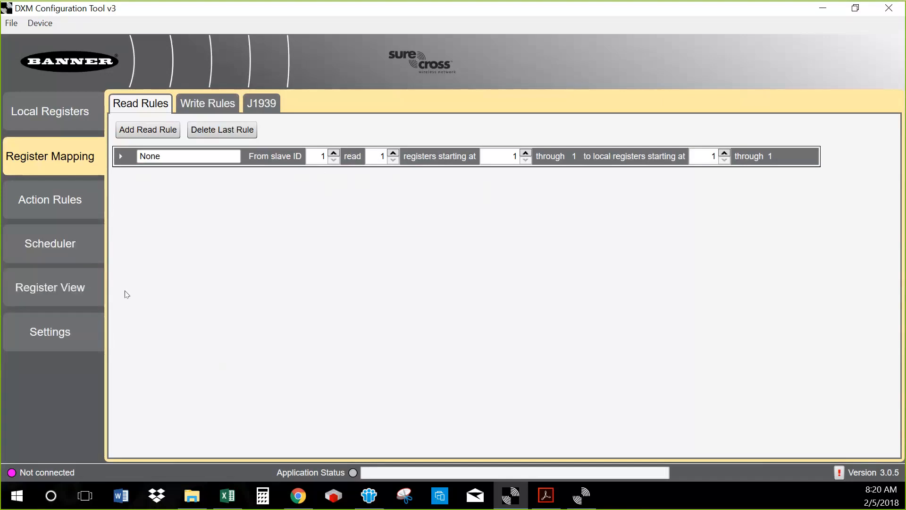
left_click(220, 495)
left_click(296, 187)
left_click(300, 212)
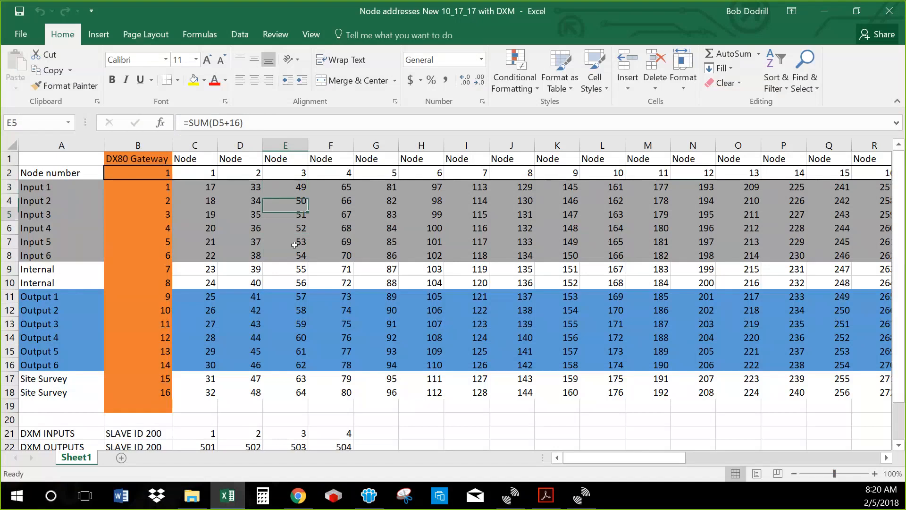
left_click(293, 245)
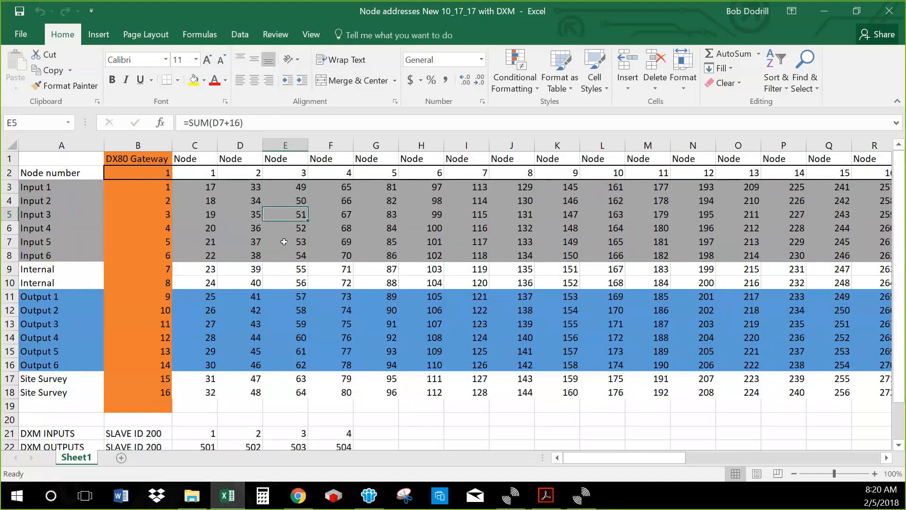
- Return to the DXM Configuration Tool and set the first read rule's starting register to 49
left_click(816, 10)
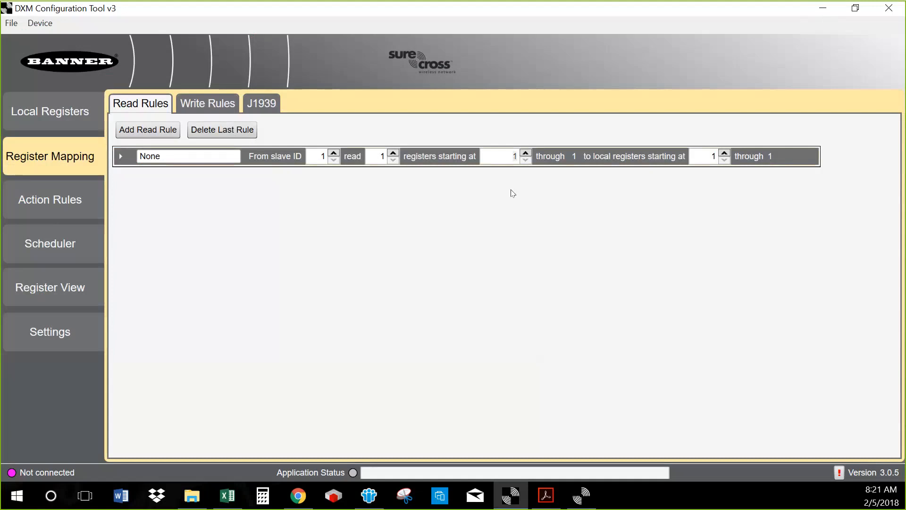
key("BackSpace")
type("49")
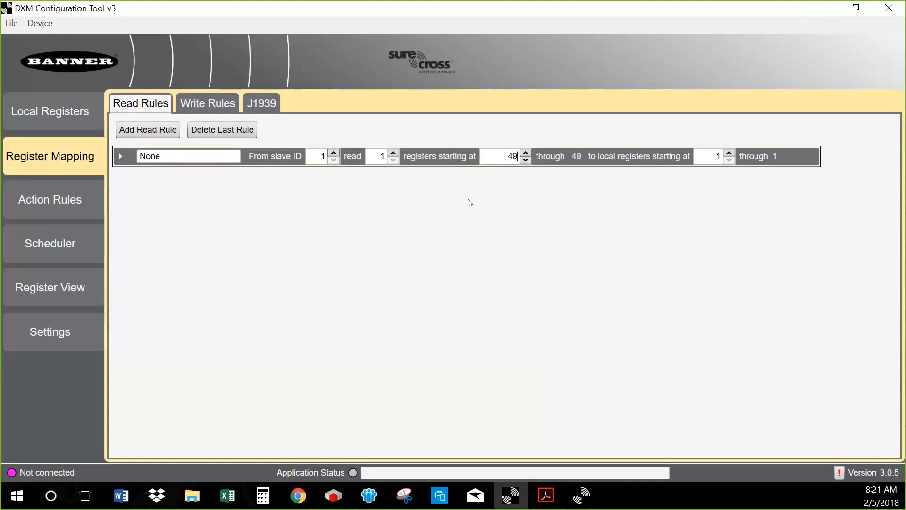
- Add a second read rule that maps slave register 51 to local register 2
left_click(144, 130)
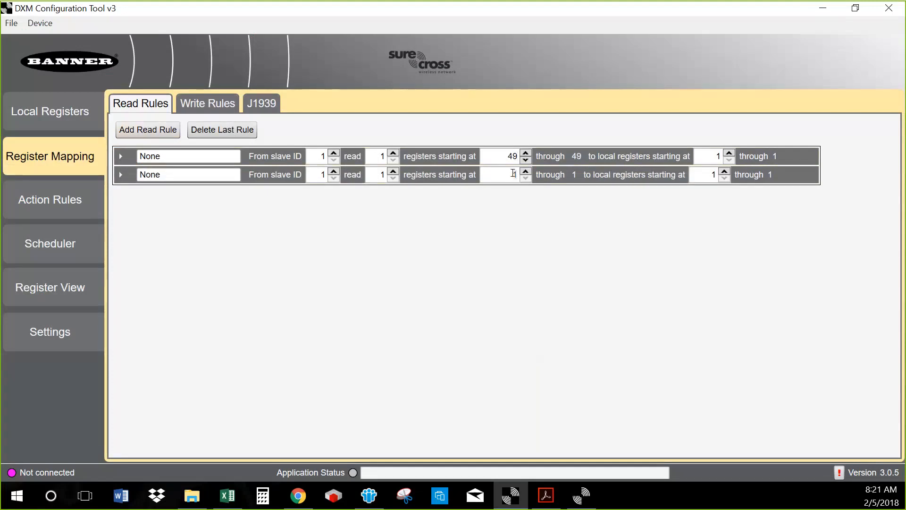
type("51")
left_click(729, 173)
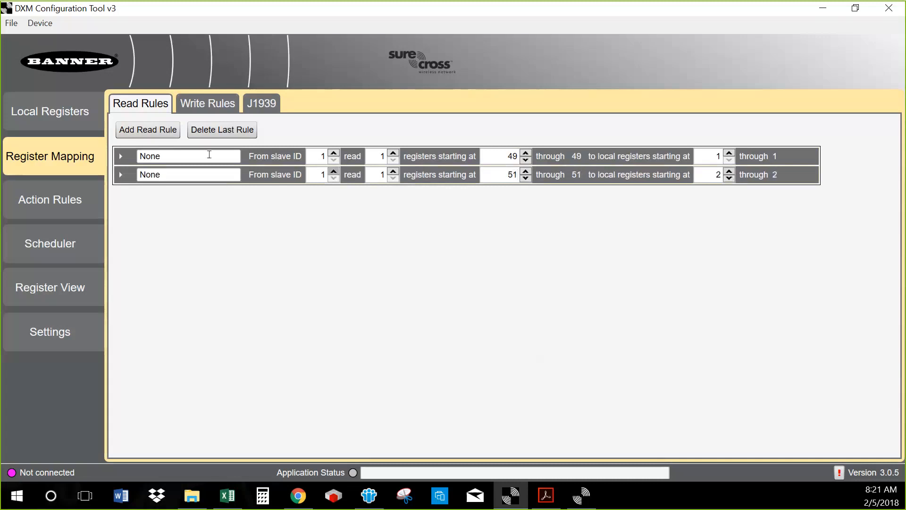
- Add a third read rule that maps slave register 53 to local register 3
left_click(165, 131)
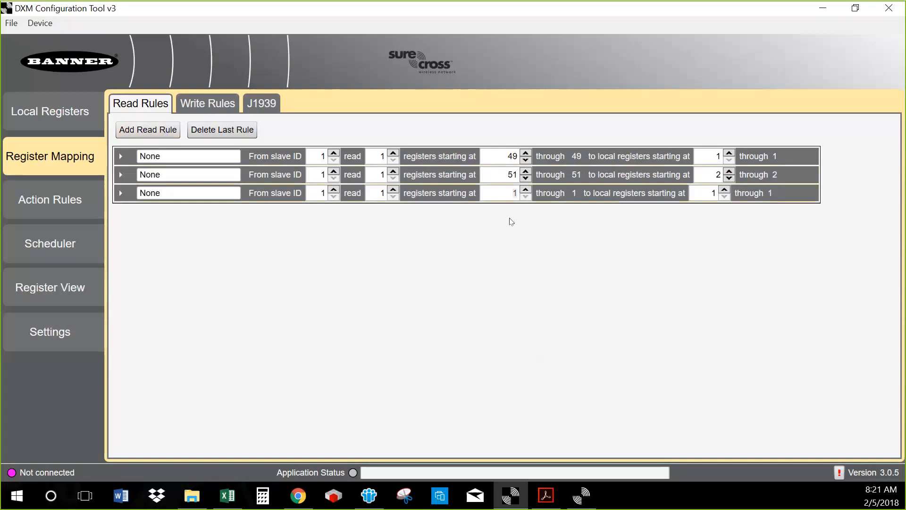
type("53")
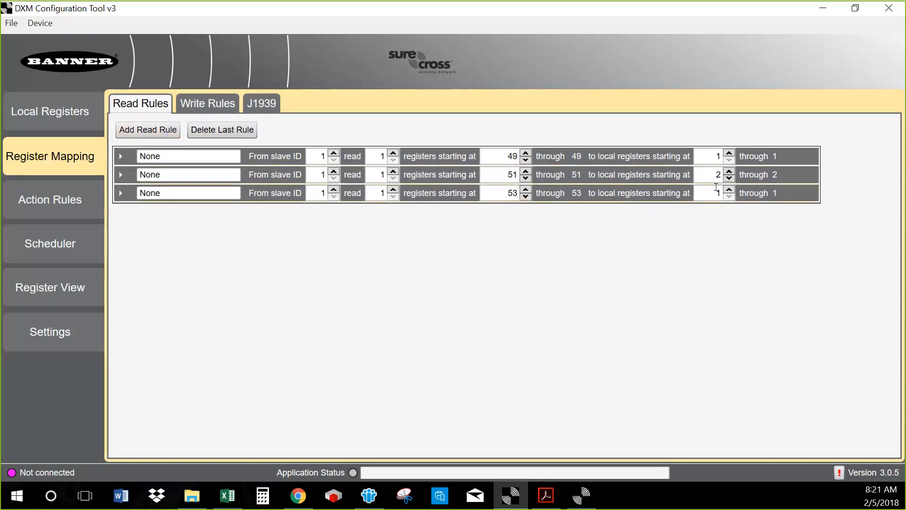
double_click(717, 189)
type("3")
- Add a threshold action rule for when local register 1 (Vibe_1) is greater than or equal to the value 1500
left_click(73, 207)
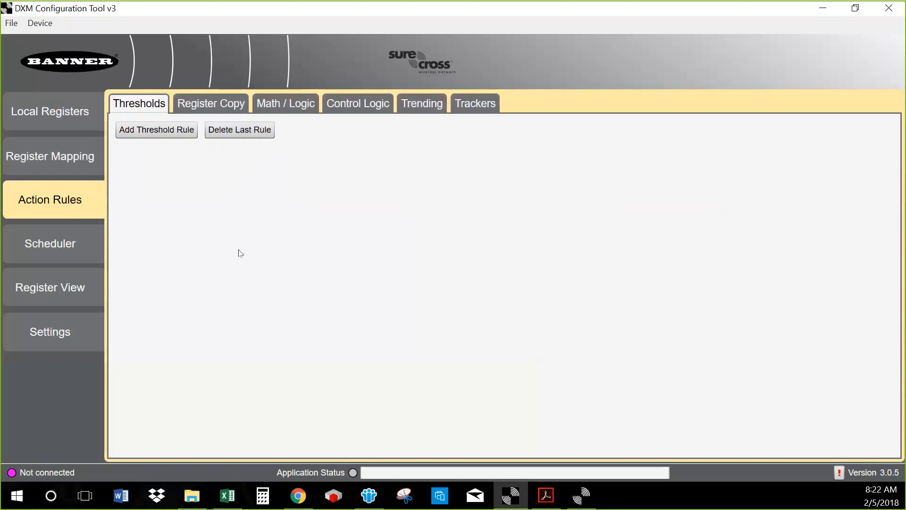
left_click(158, 136)
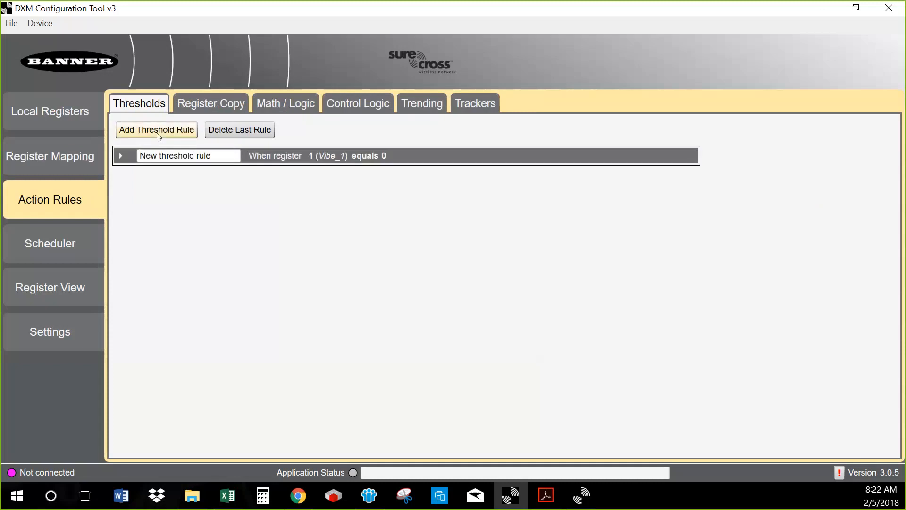
left_click(120, 156)
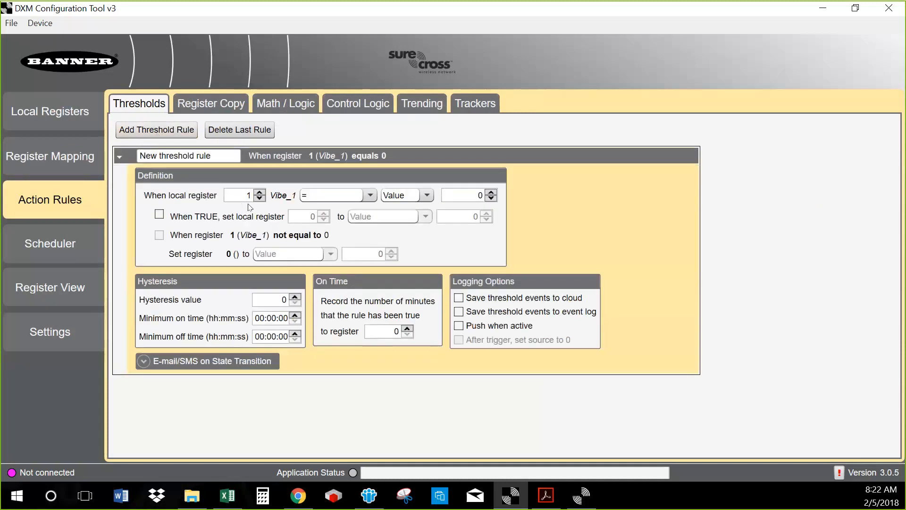
left_click(359, 196)
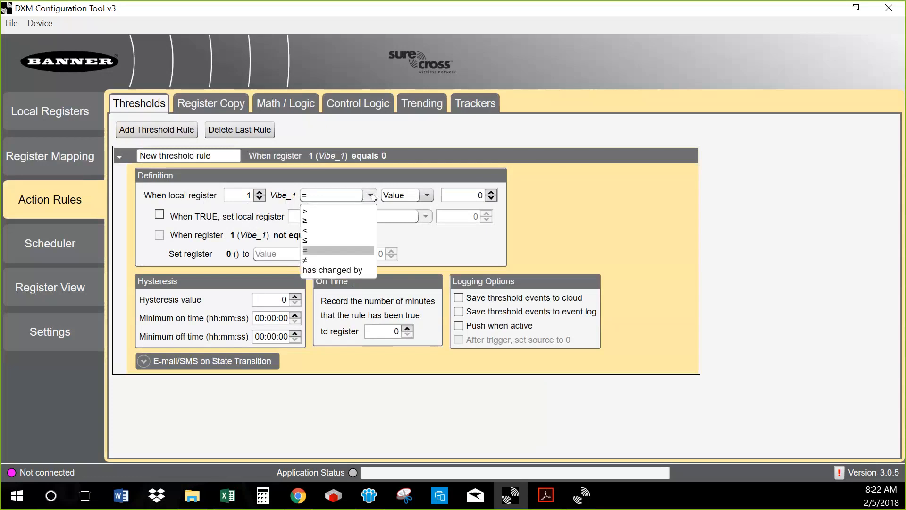
left_click(319, 222)
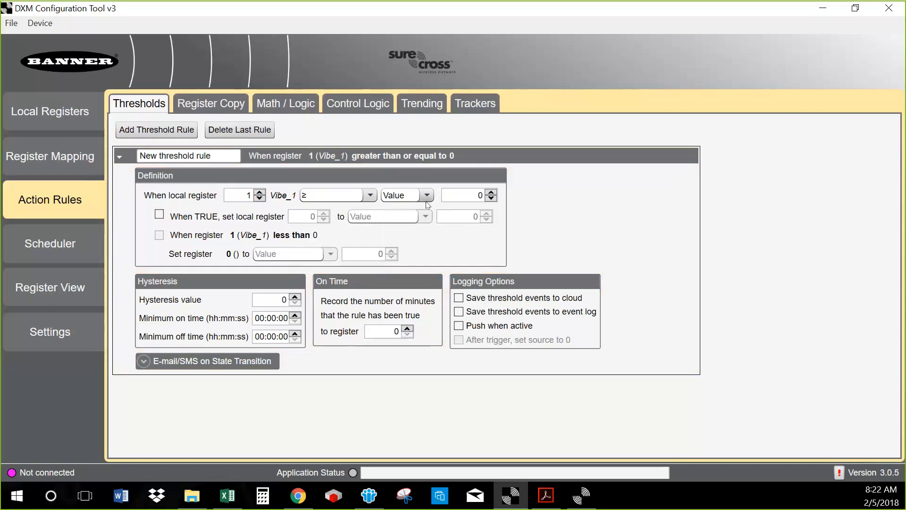
left_click_drag(477, 193, 551, 205)
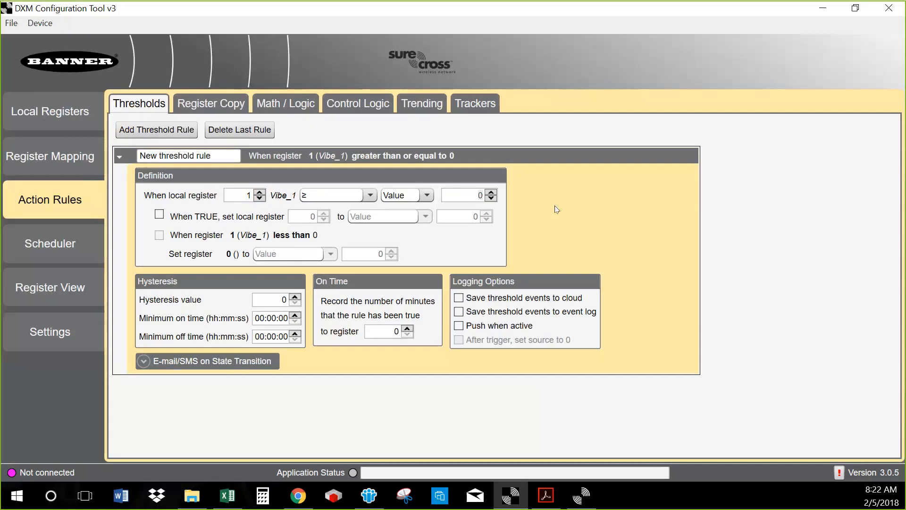
type("1500")
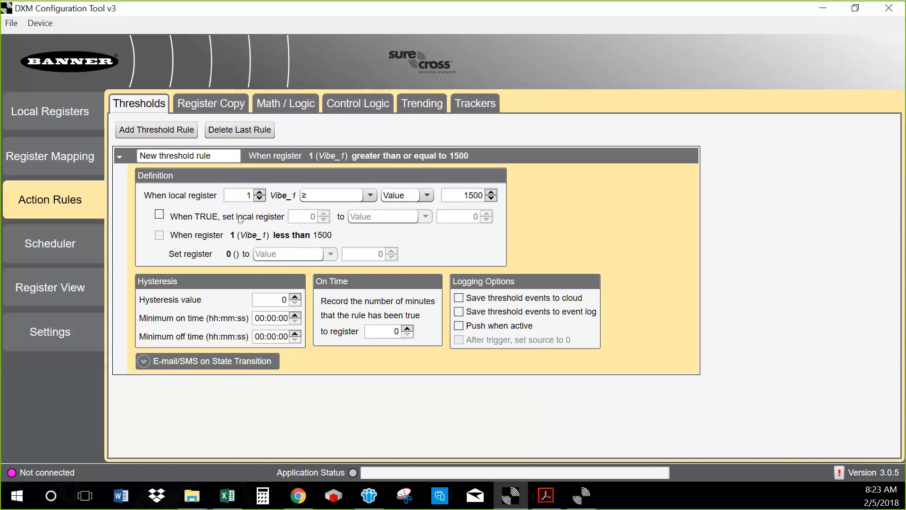
- Have the threshold rule set local register 100 to 1 when true and to 0 when Vibe_1 is less than 1500
left_click(159, 215)
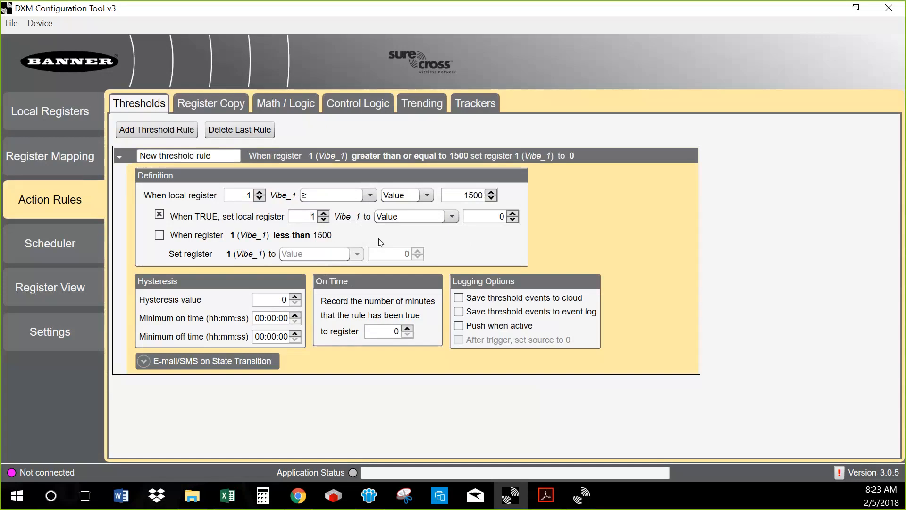
type("00")
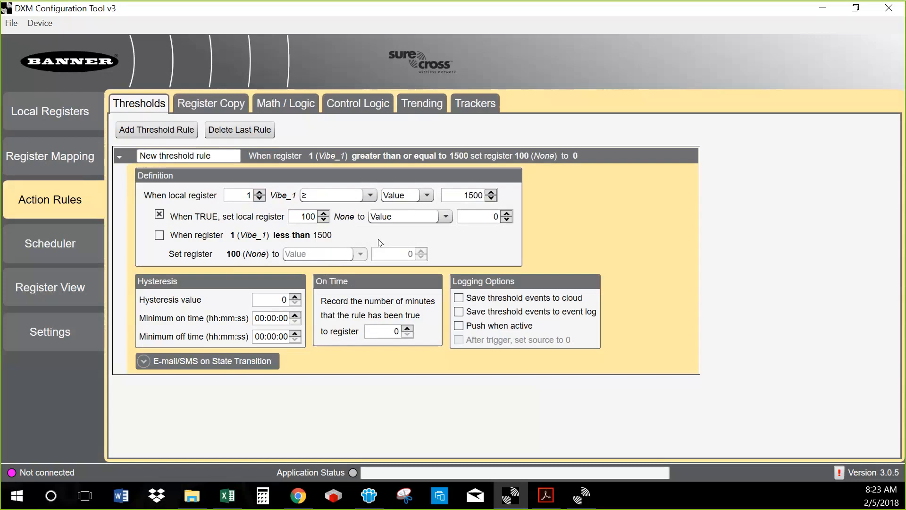
left_click(506, 213)
left_click(158, 235)
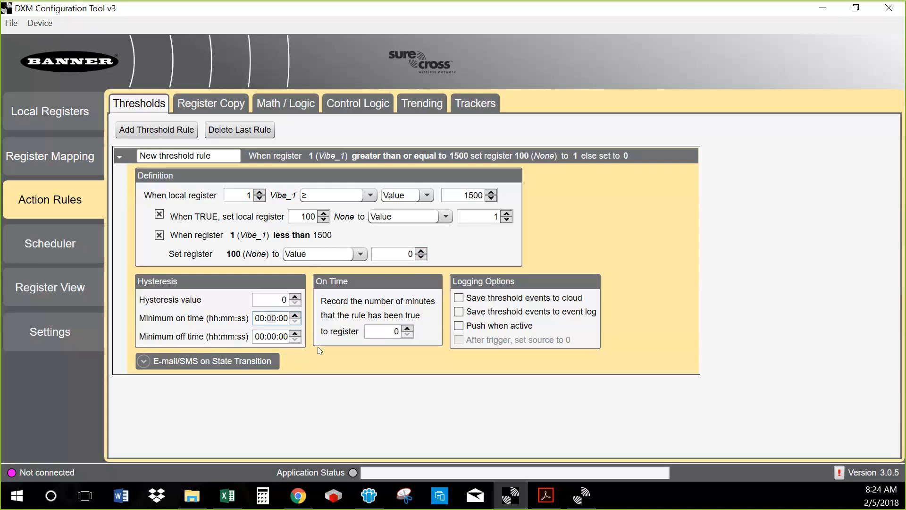
- Set the threshold rule's minimum on time to 00:05:00 and minimum off time to 00:10:00
type("5")
left_click(329, 346)
type("10")
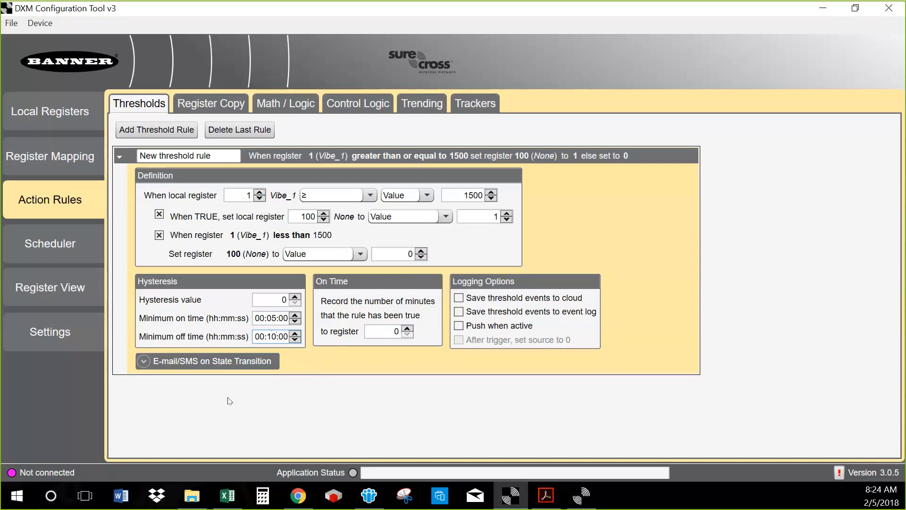
- Expand the threshold rule's E-mail/SMS on State Transition section and view its recipient lists
left_click(144, 366)
scroll(505, 394, "down", 5)
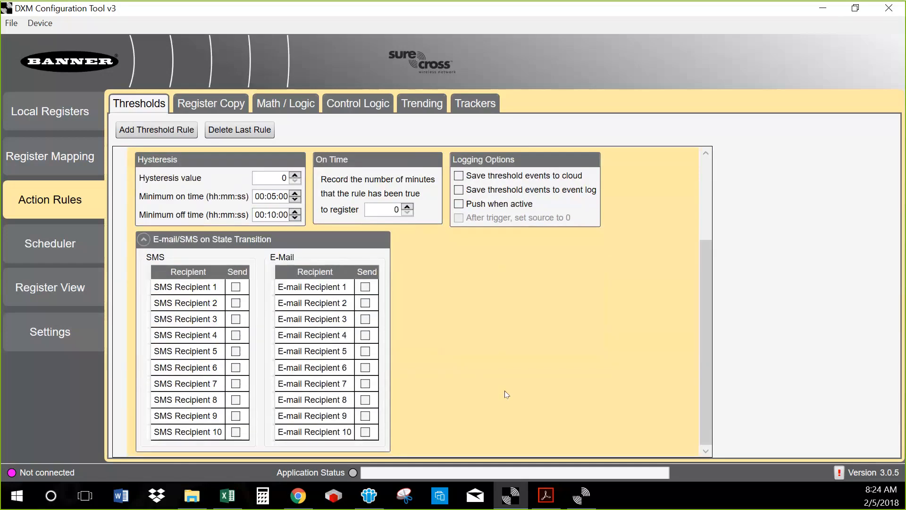
- Collapse the threshold rule's E-mail/SMS on State Transition section
scroll(506, 391, "up", 5)
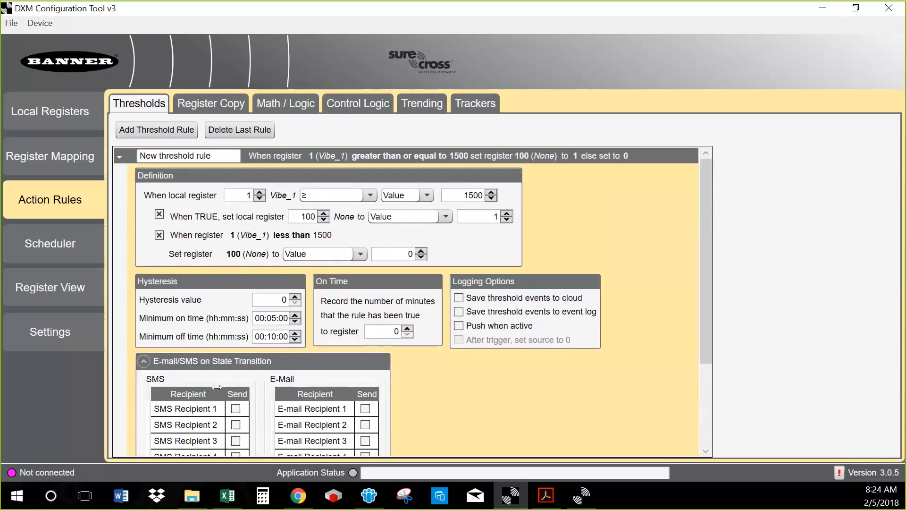
left_click(144, 361)
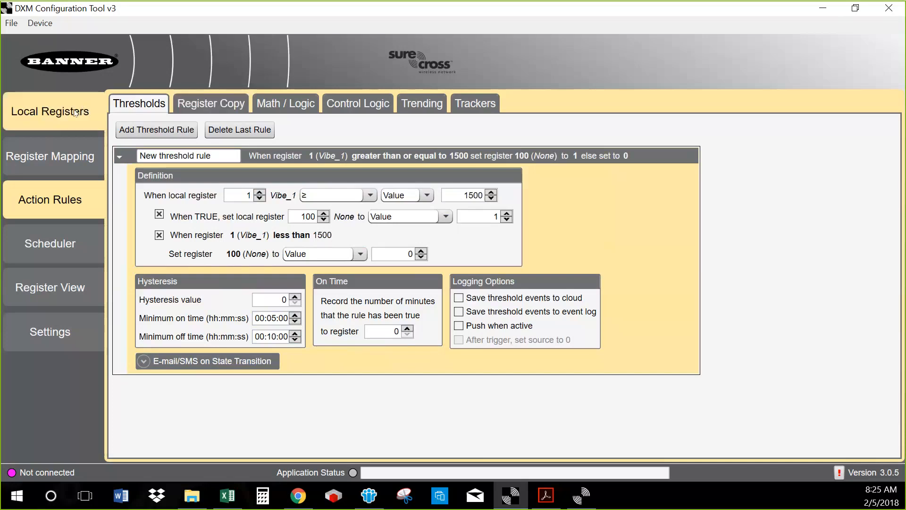
- Add a register mapping write rule that writes local register 100 to slave ID 201
left_click(69, 156)
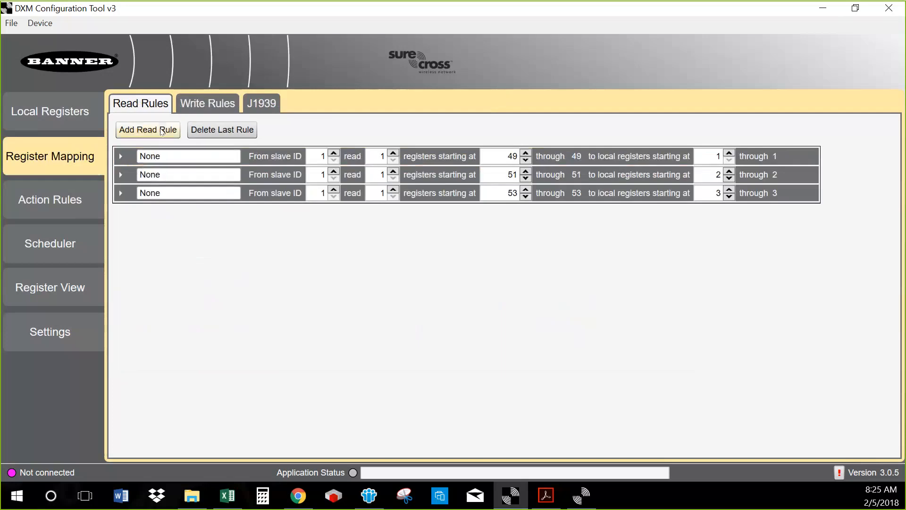
left_click(190, 107)
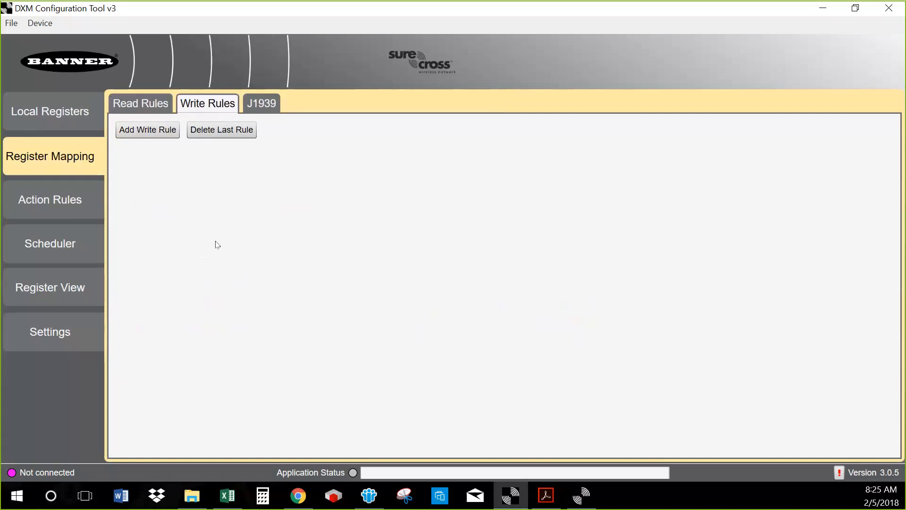
left_click(145, 132)
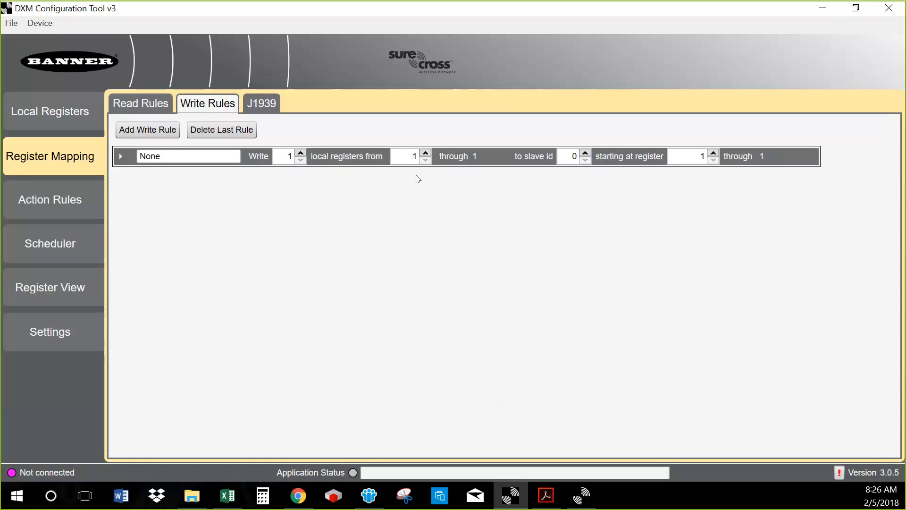
double_click(413, 156)
type("100")
type("20")
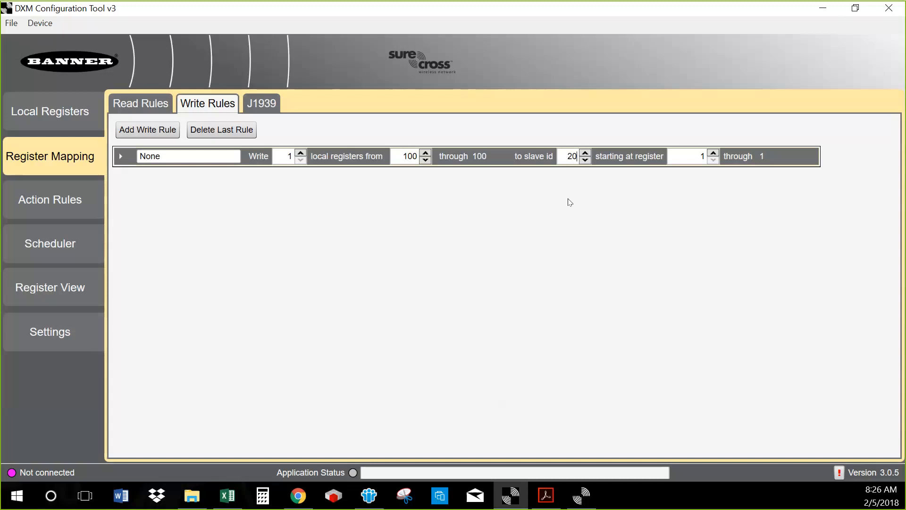
type("1")
- Check the read rules, and set the write rule's starting register on slave 201 to 1102
left_click(151, 104)
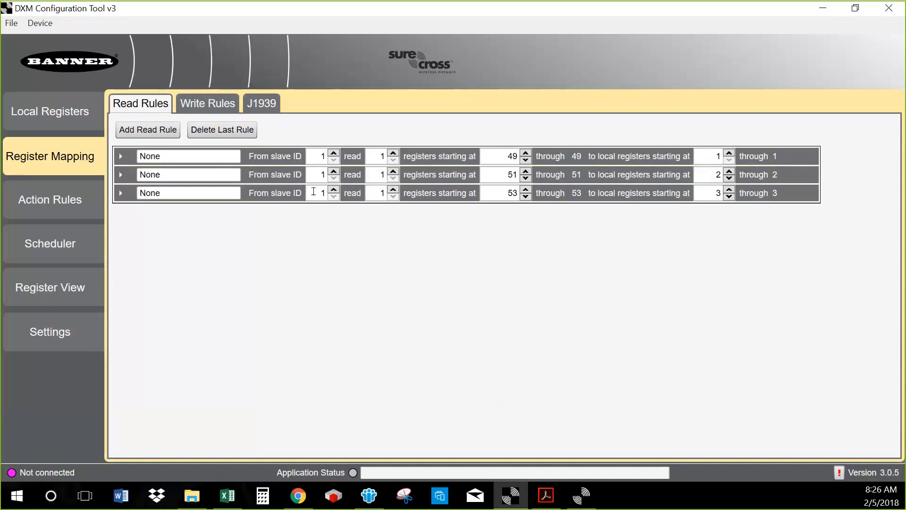
left_click(213, 108)
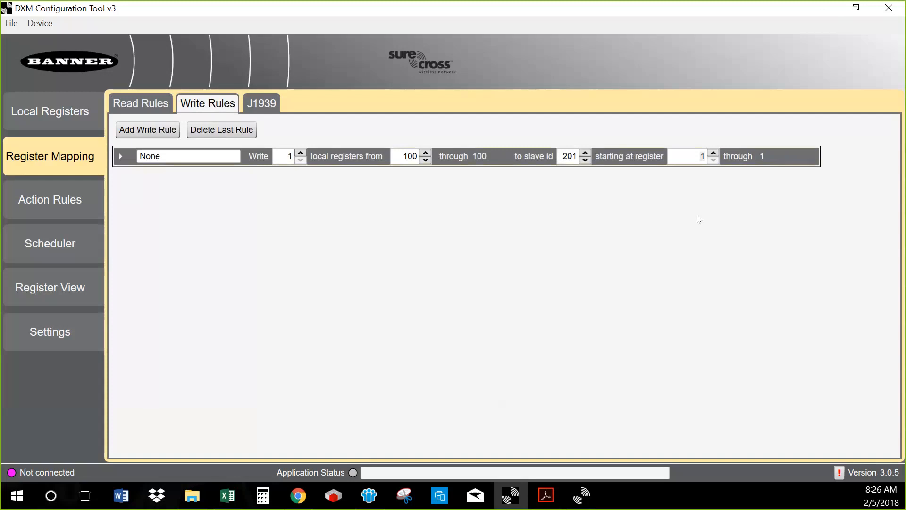
type("1102")
- Add a second write rule sending local register 100 to slave ID 200 starting at register 501, and recheck the threshold rule
left_click(154, 130)
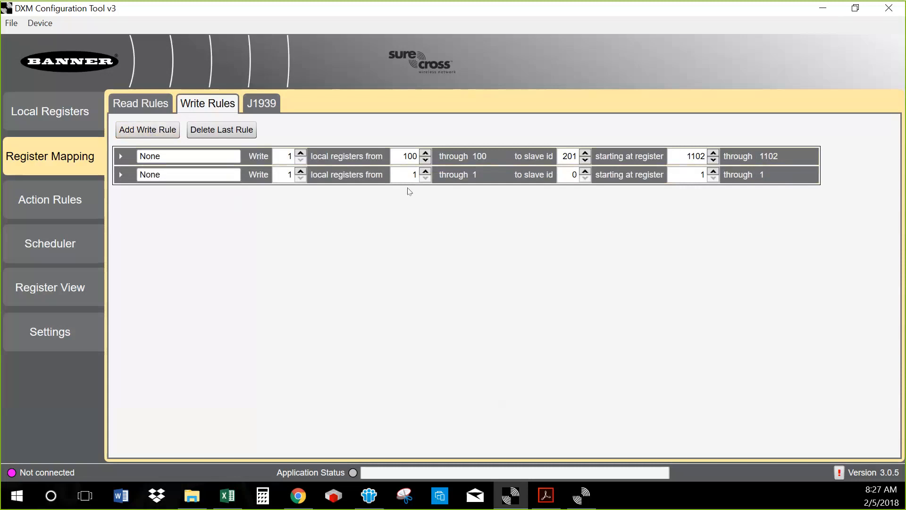
left_click(415, 175)
type("100")
type("200")
left_click(698, 176)
type("501")
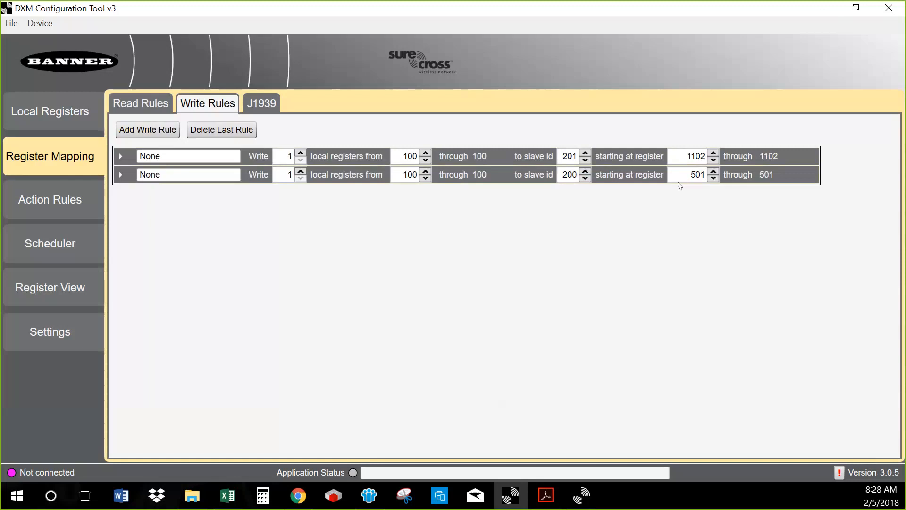
left_click(75, 203)
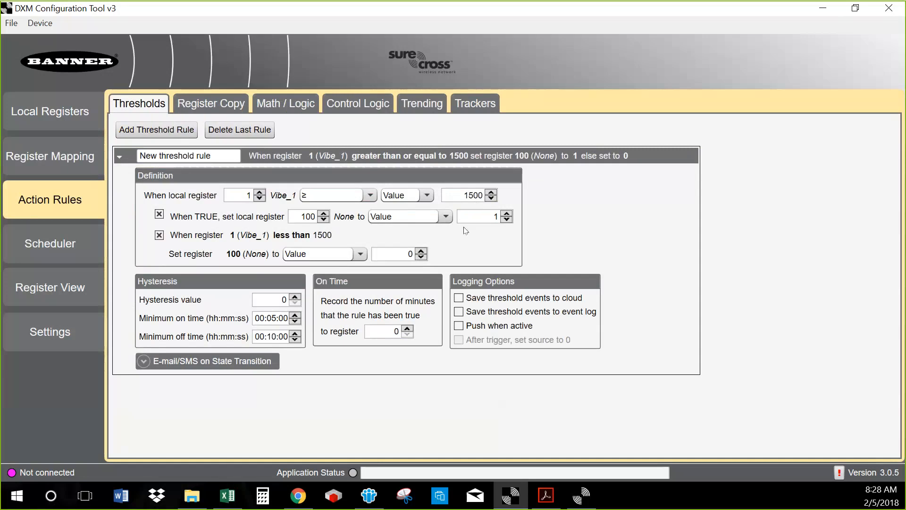
left_click(71, 158)
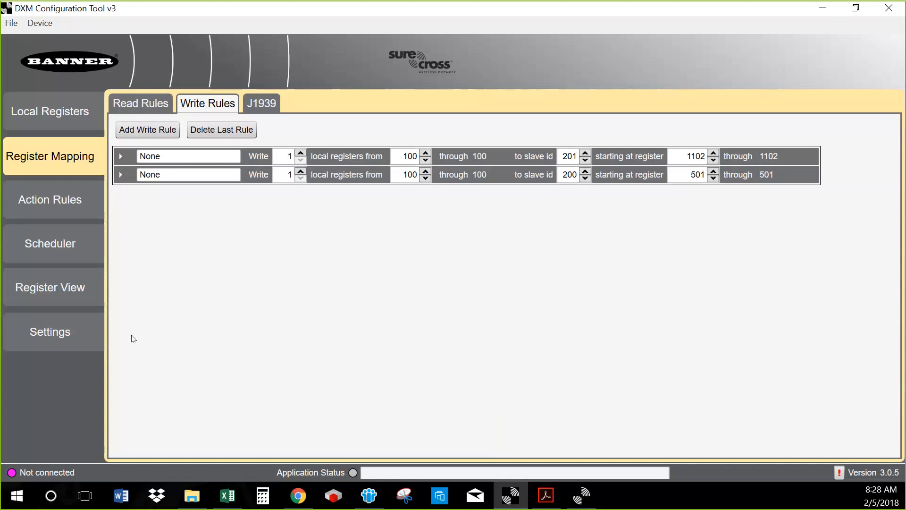
- Enable Data Log 1 in the logging settings with local time stamps and a log rate of 00:30:00
left_click(80, 336)
left_click(271, 116)
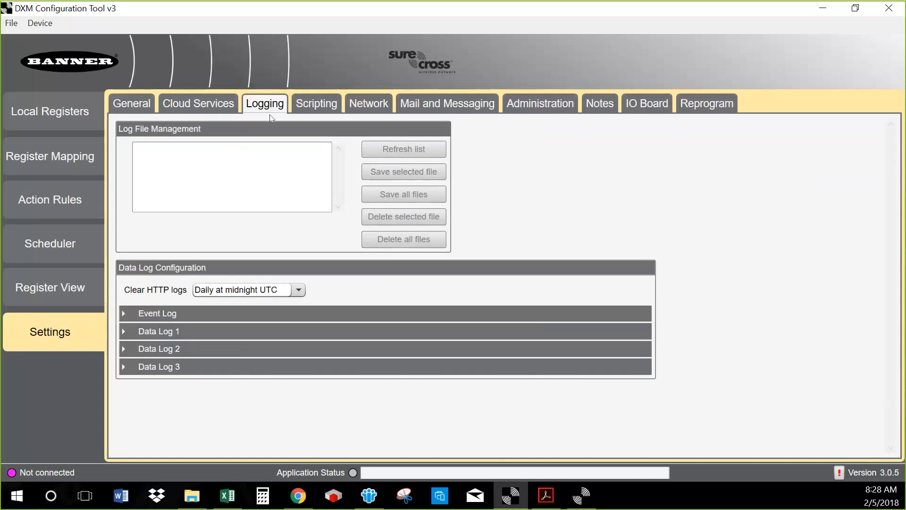
left_click(124, 332)
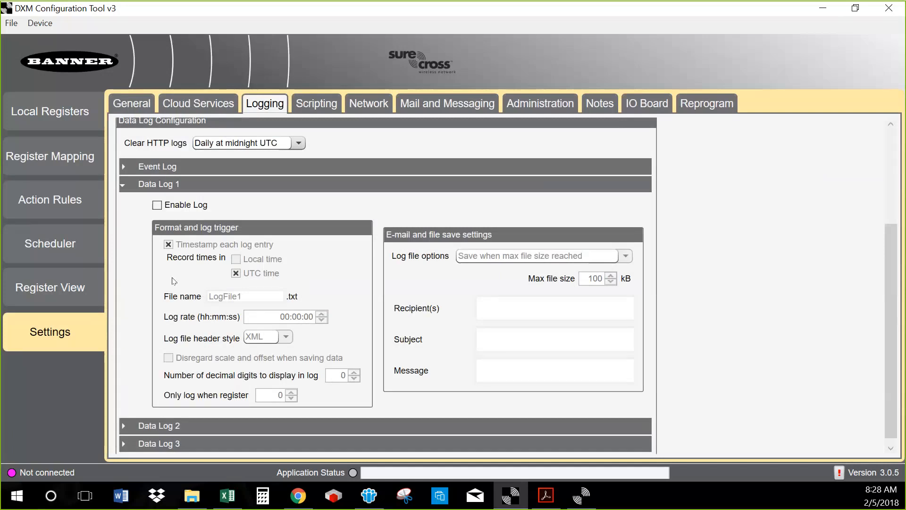
left_click(166, 208)
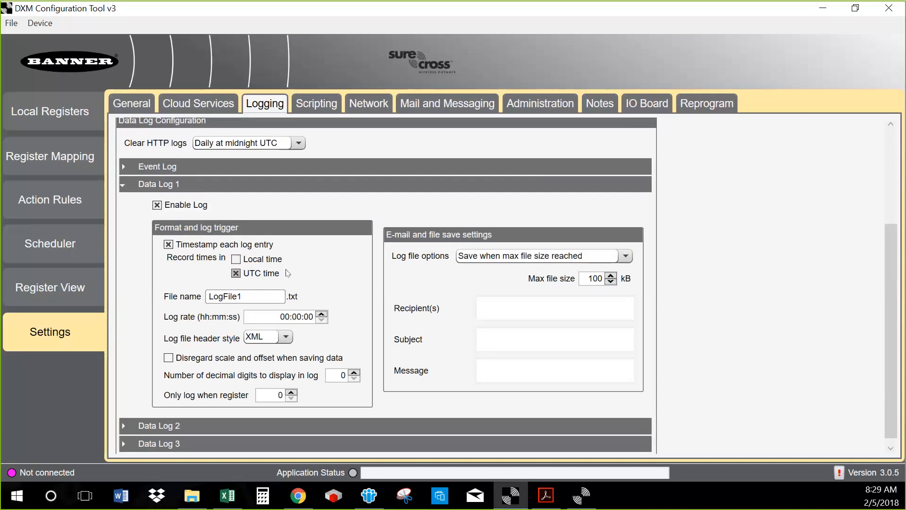
left_click(236, 259)
left_click(294, 316)
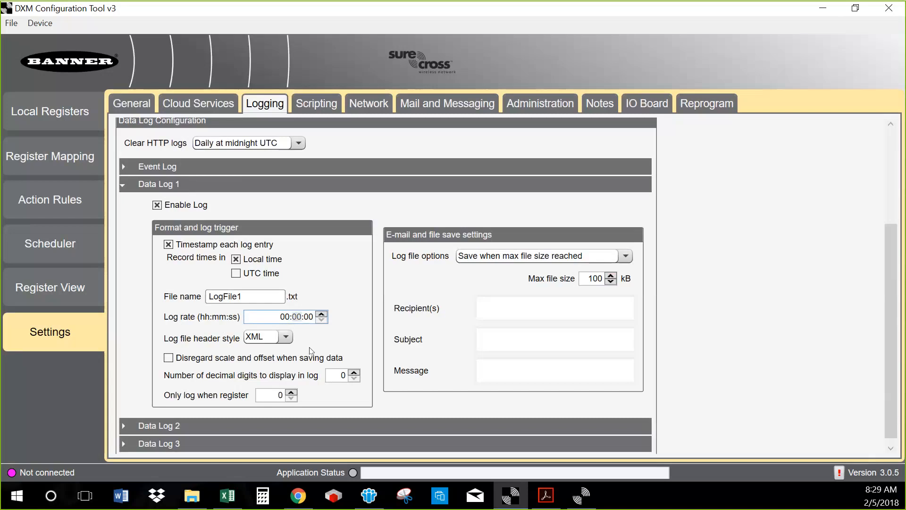
type("30")
left_click(124, 185)
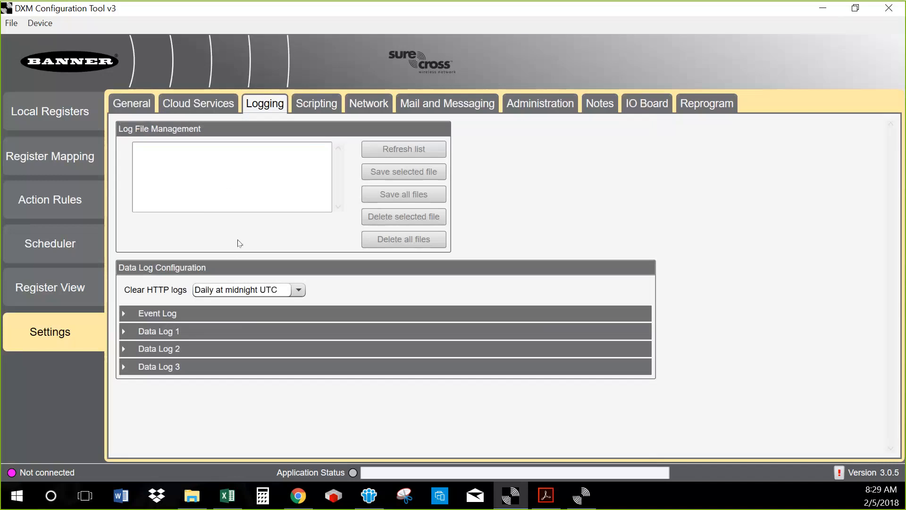
- Connect to the DXM controller over TCP/IP at 192.168.1.34
left_click(39, 25)
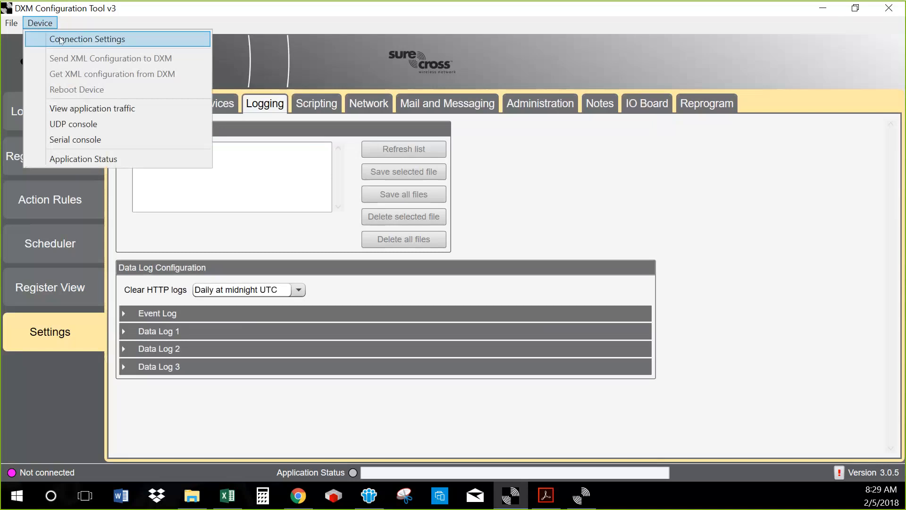
left_click(61, 40)
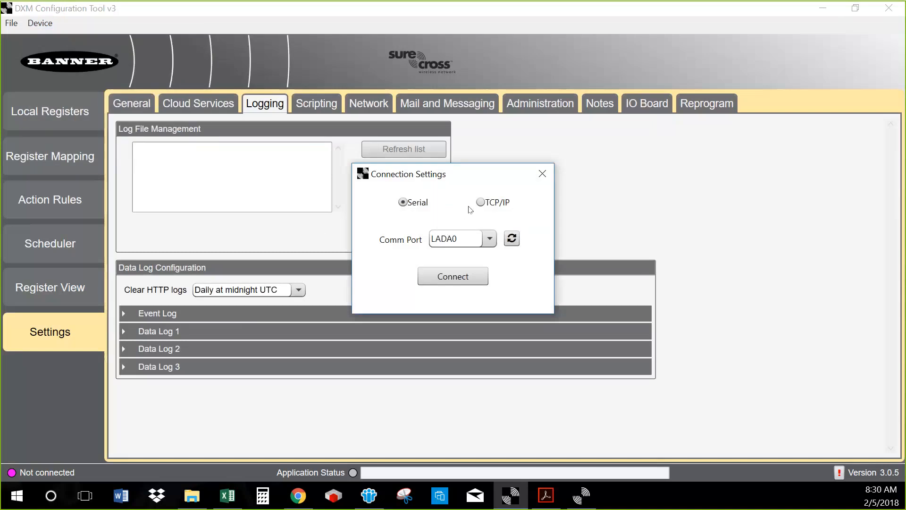
left_click(489, 207)
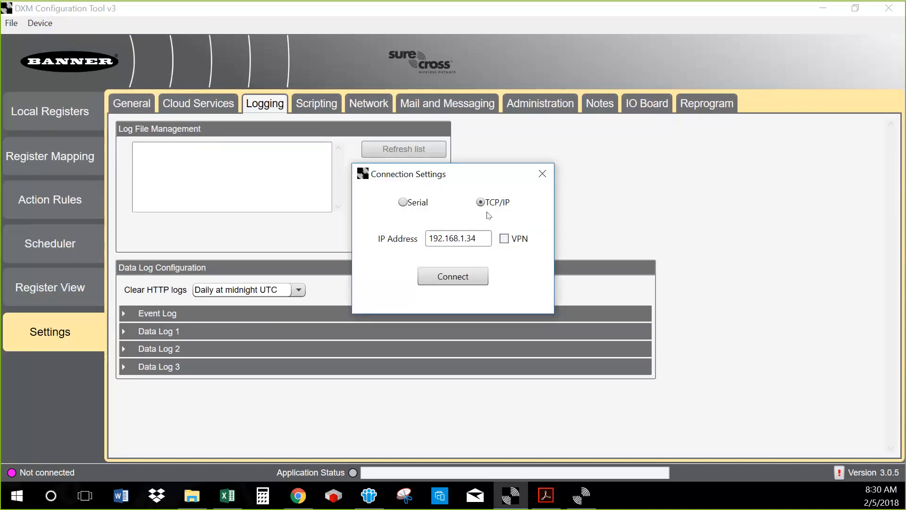
left_click(474, 283)
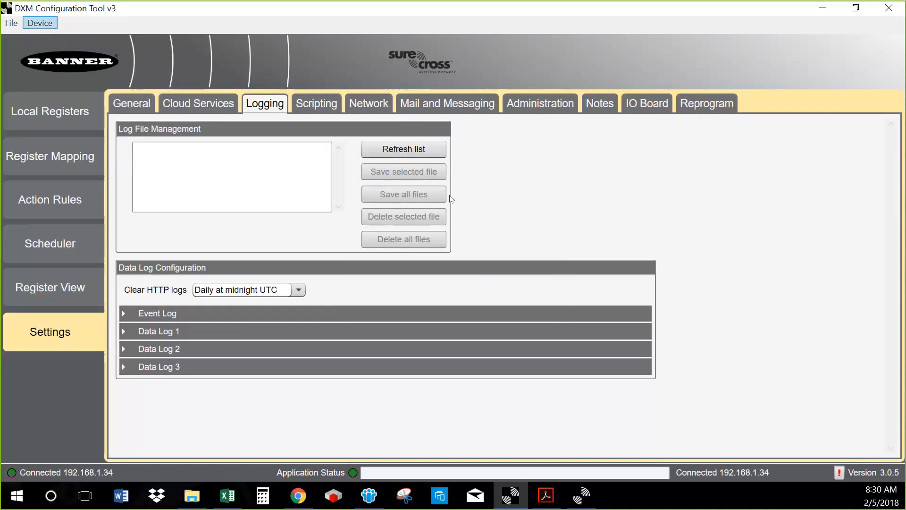
- Read the list of log files from the controller and select LogFile1.txt
left_click(421, 151)
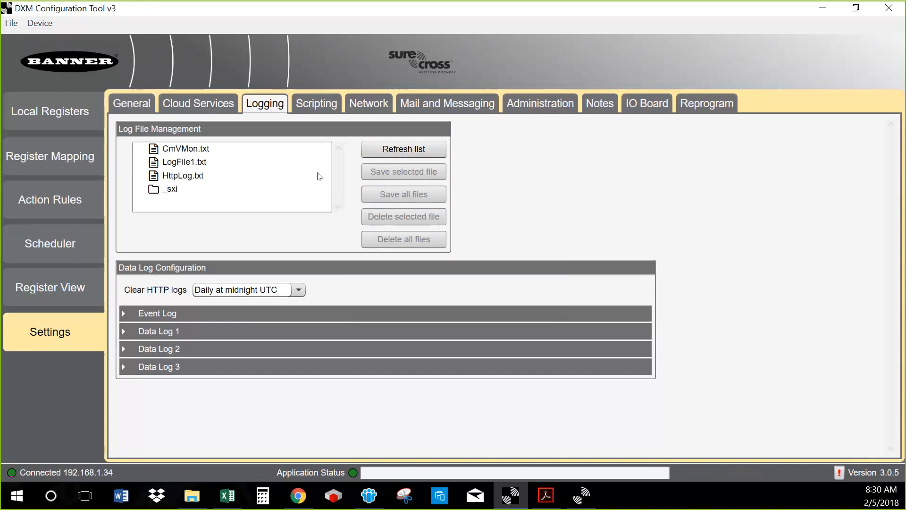
left_click(376, 152)
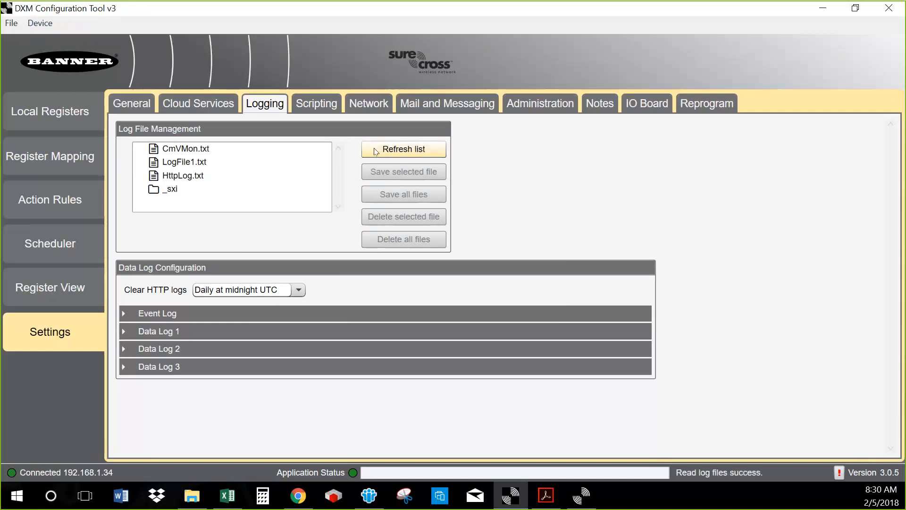
left_click(188, 165)
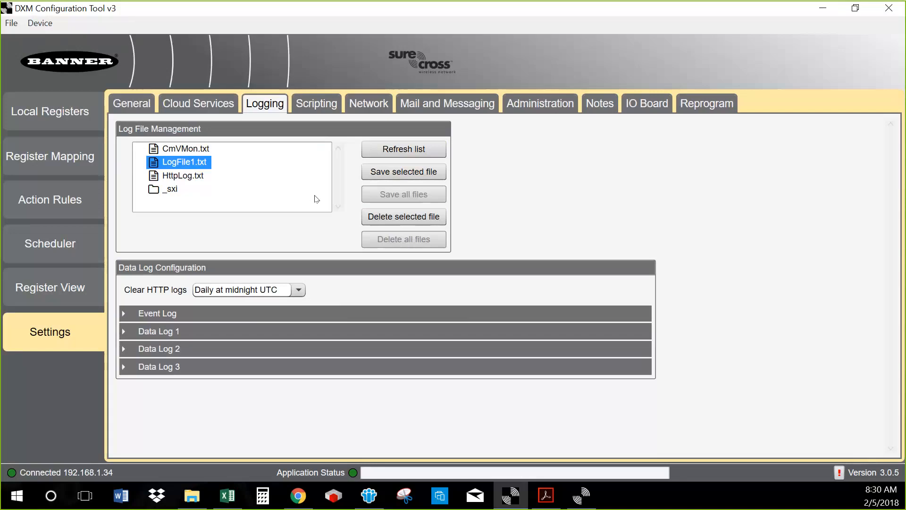
- Restrict Data Log 1 to log only when local register 100 is greater than 0
left_click(122, 332)
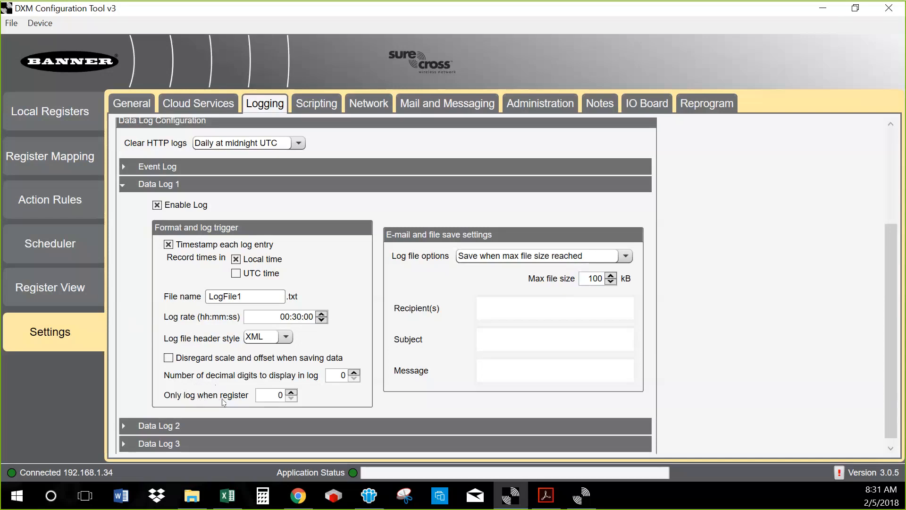
left_click(291, 392)
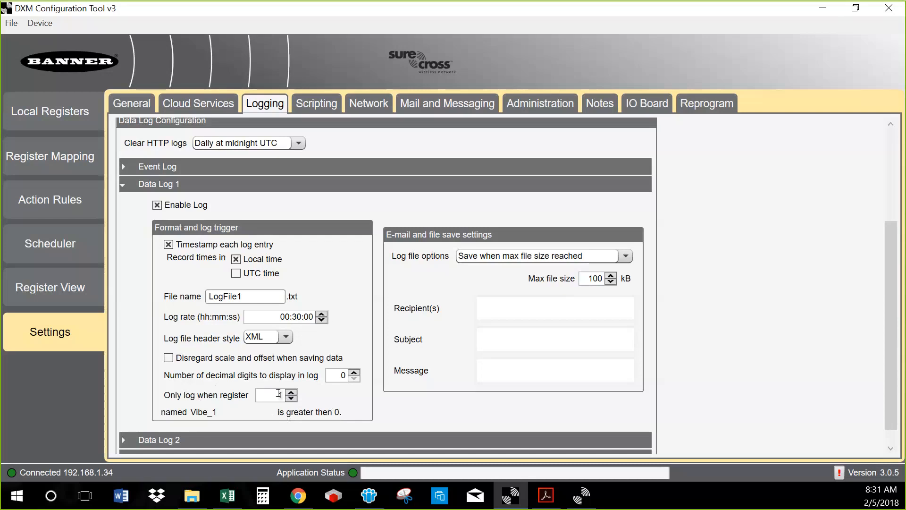
type("00")
left_click(123, 183)
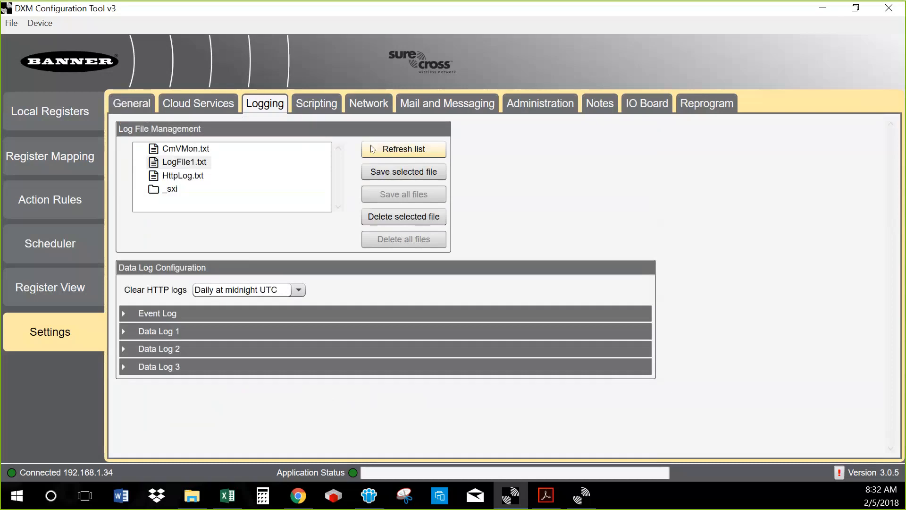
- Refresh the log file list and save LogFile1.txt to the DXM_FILES folder, replacing the existing file
left_click(387, 150)
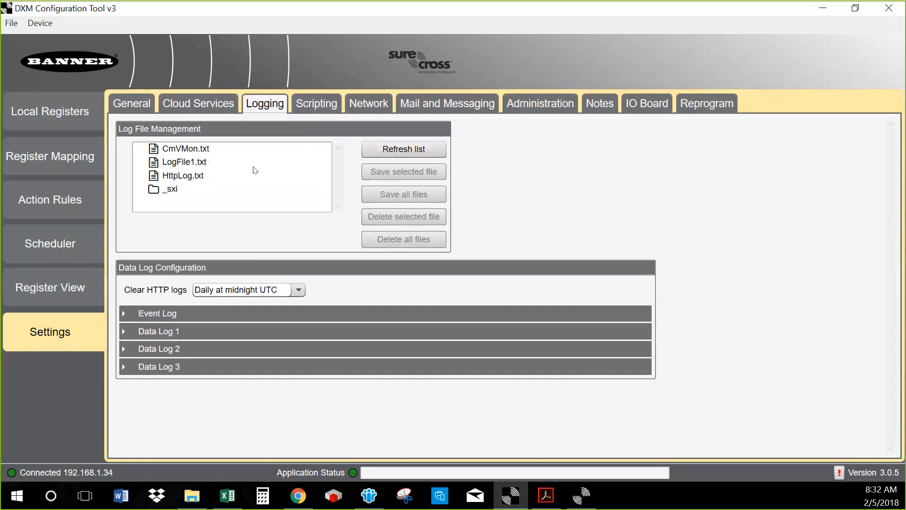
left_click(191, 165)
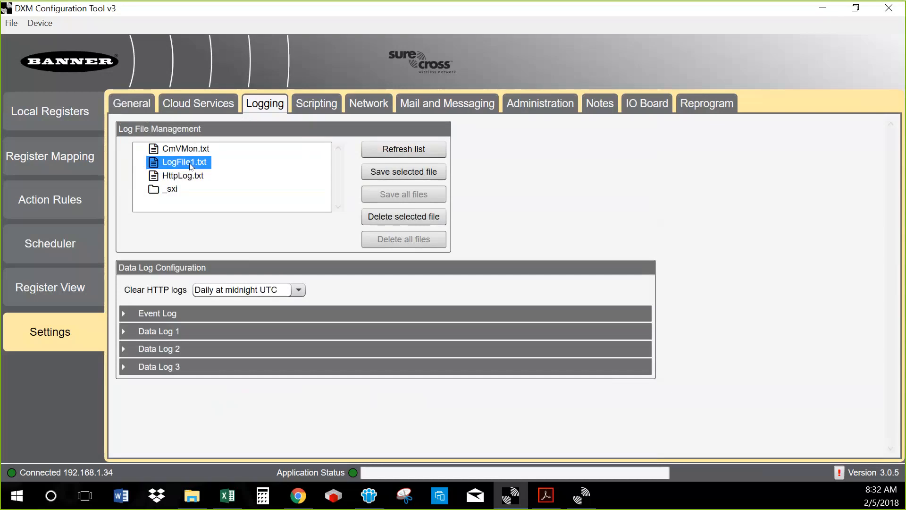
left_click(378, 175)
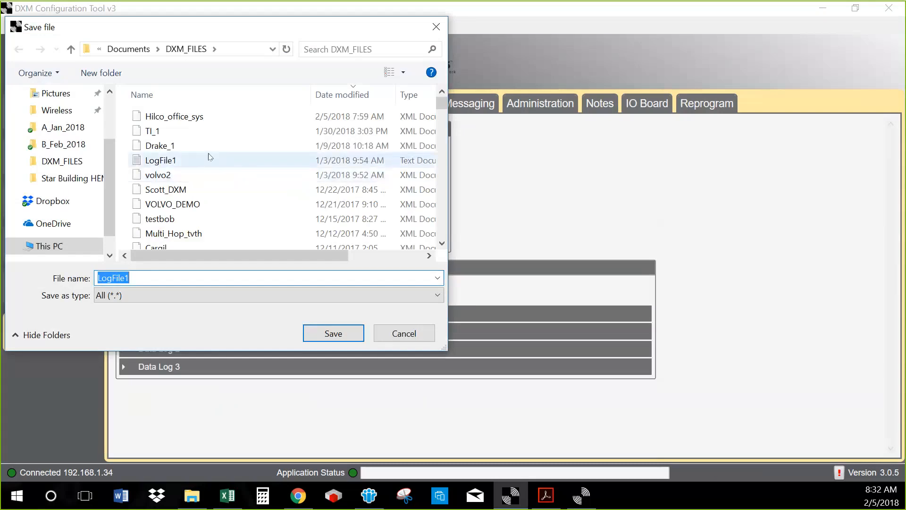
left_click(340, 334)
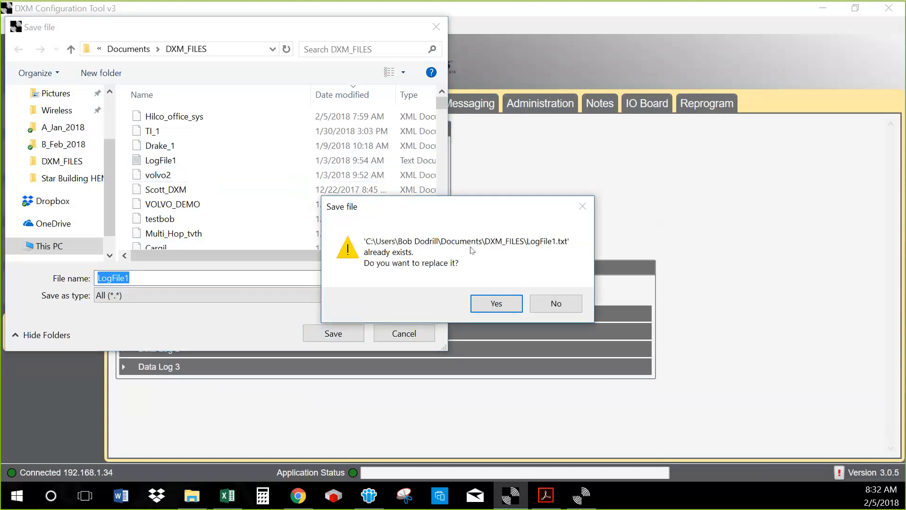
left_click(496, 304)
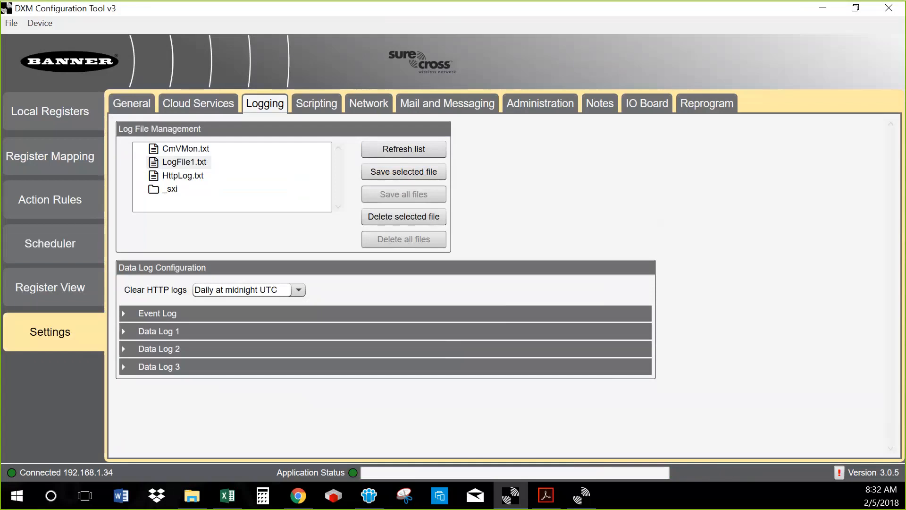
- Open the saved LogFile1 text file in Notepad and examine its timestamped register entries
left_click(192, 495)
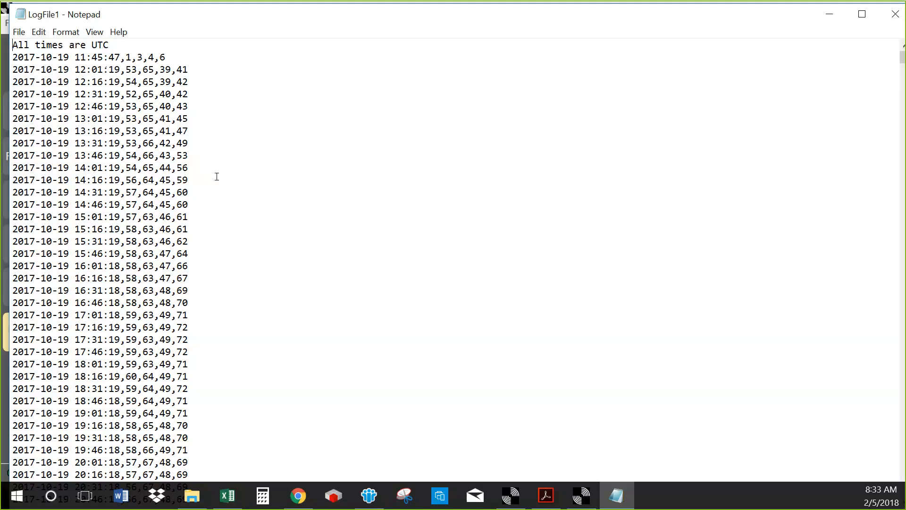
scroll(216, 176, "down", 18)
scroll(216, 177, "down", 20)
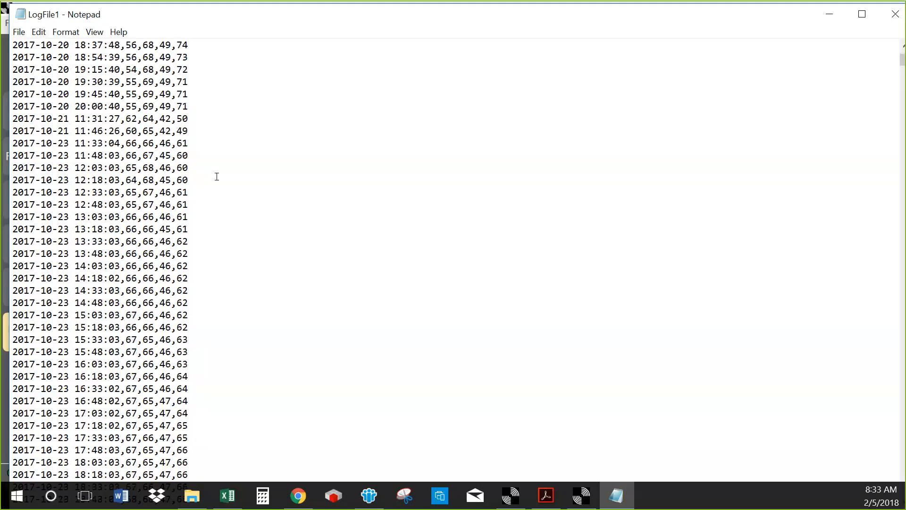
scroll(216, 176, "down", 16)
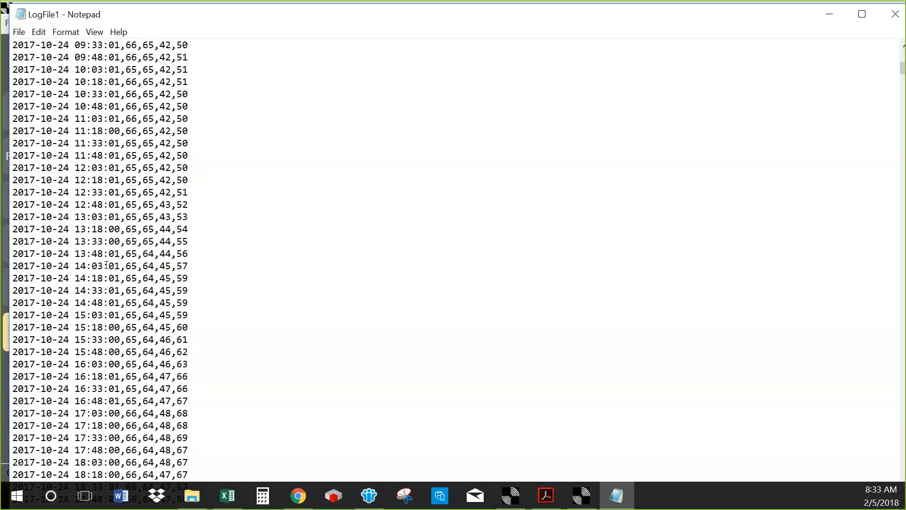
- Examine the further timestamped register entries in the LogFile1 text file, and close it
scroll(150, 386, "down", 6)
scroll(154, 286, "down", 20)
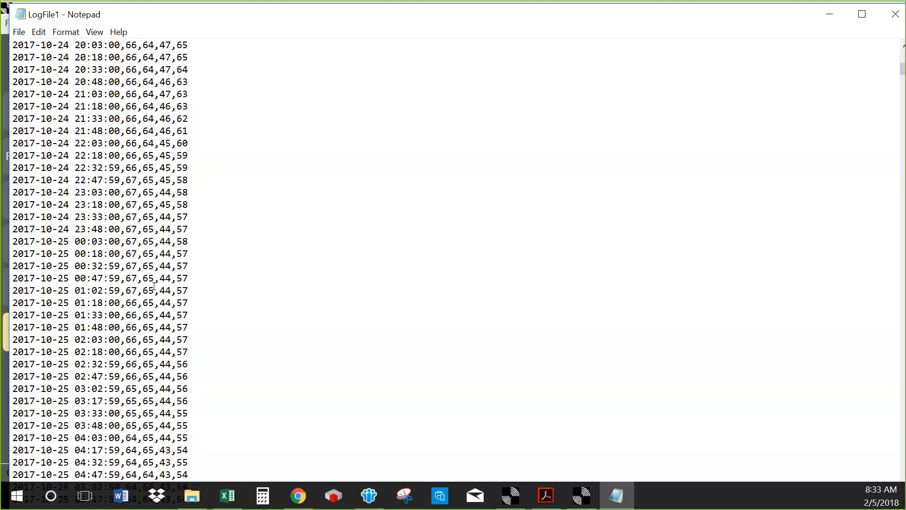
scroll(154, 286, "down", 20)
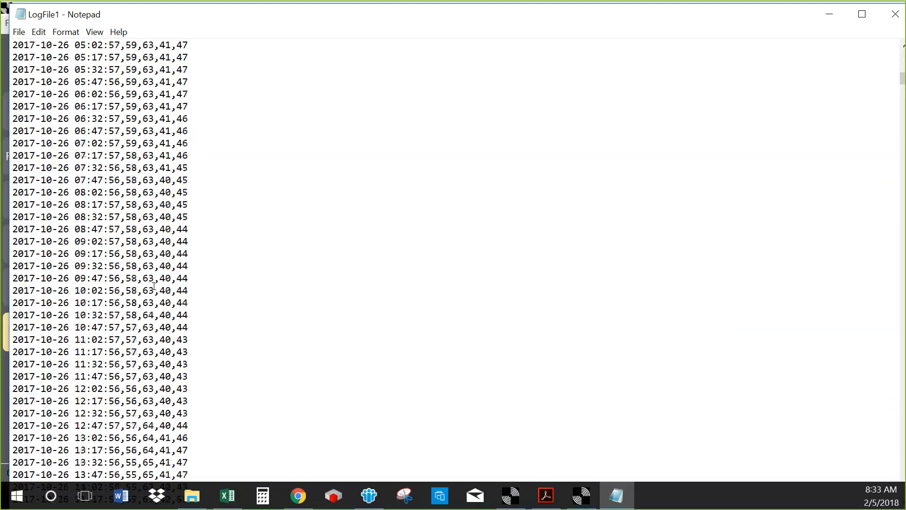
scroll(154, 286, "down", 12)
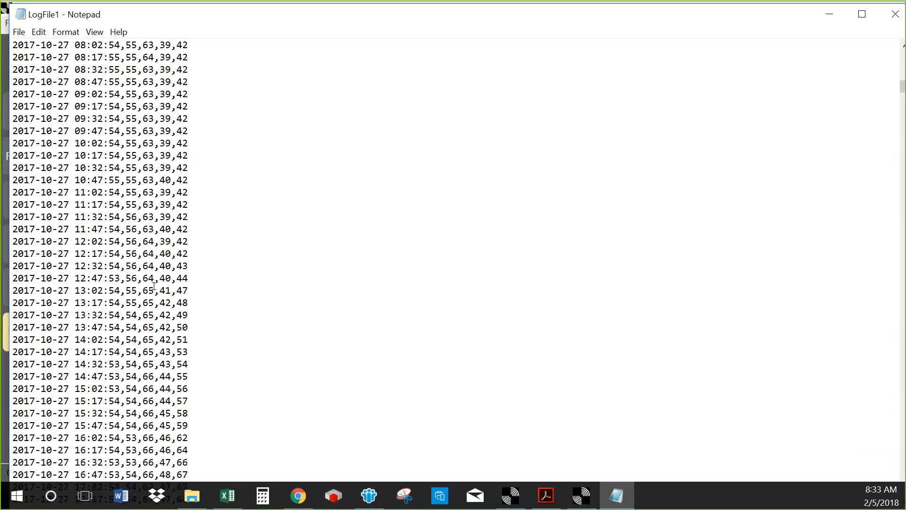
left_click_drag(608, 15, 460, 41)
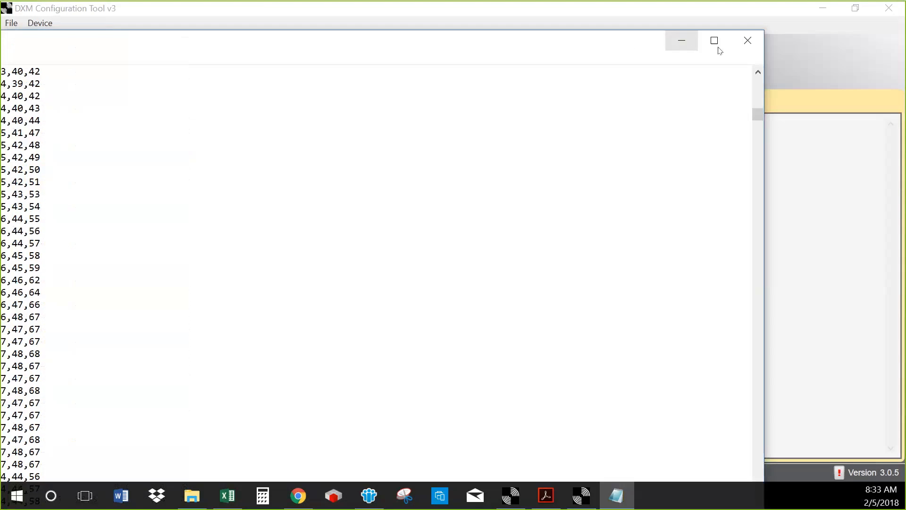
left_click(743, 48)
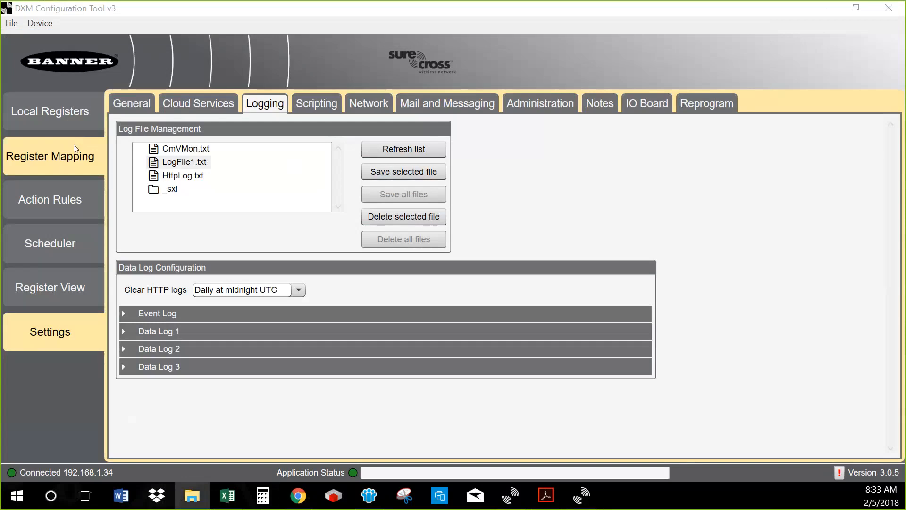
- Review the configured local registers, read rules, Vibe_1 threshold rule and write rules
left_click(69, 118)
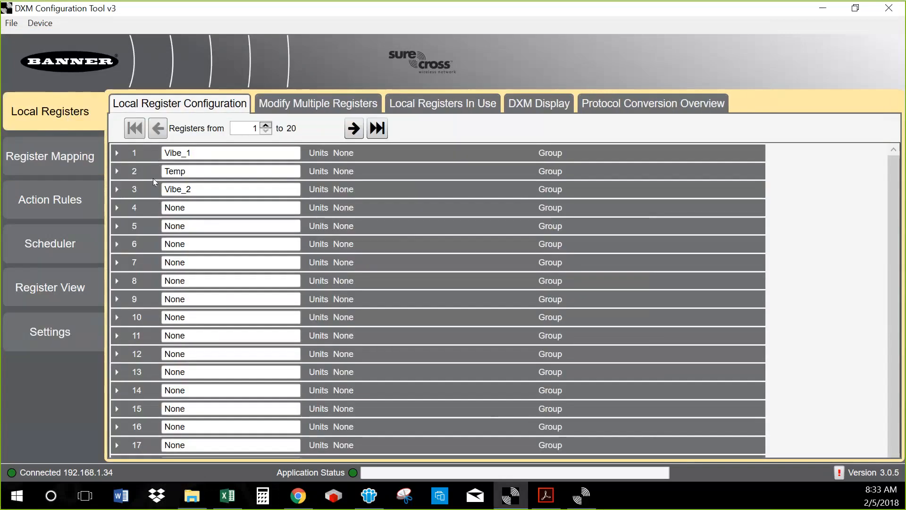
left_click(68, 161)
left_click(141, 103)
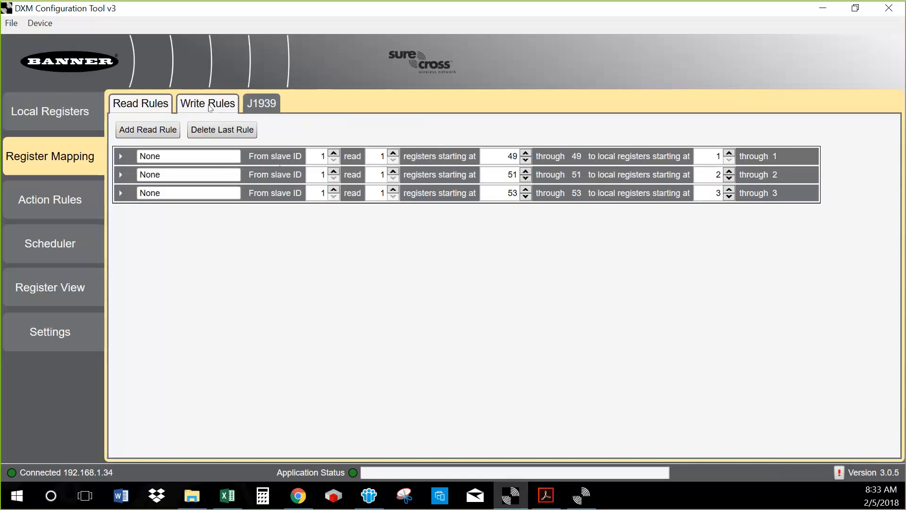
left_click(66, 203)
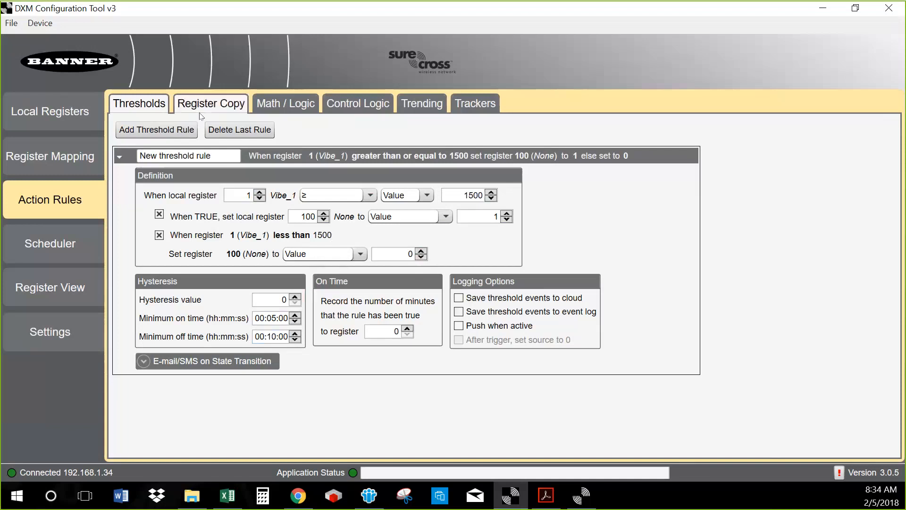
left_click(82, 166)
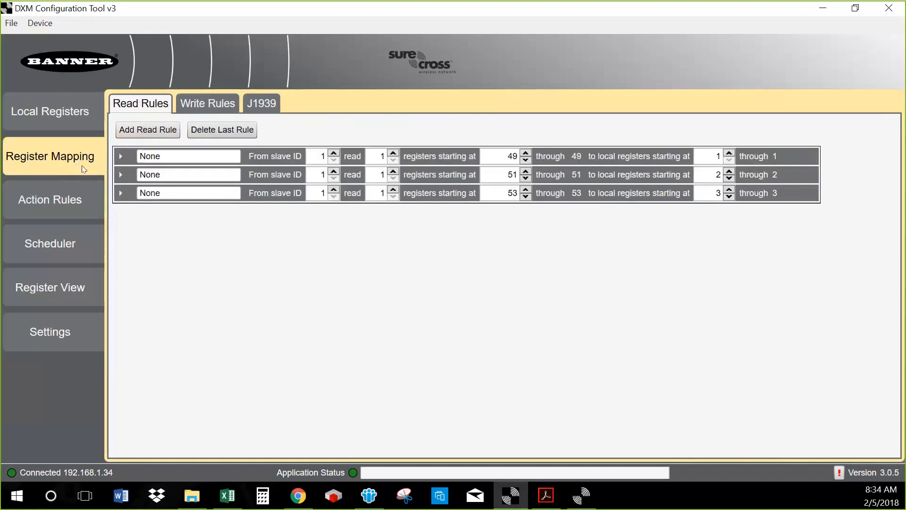
left_click(209, 101)
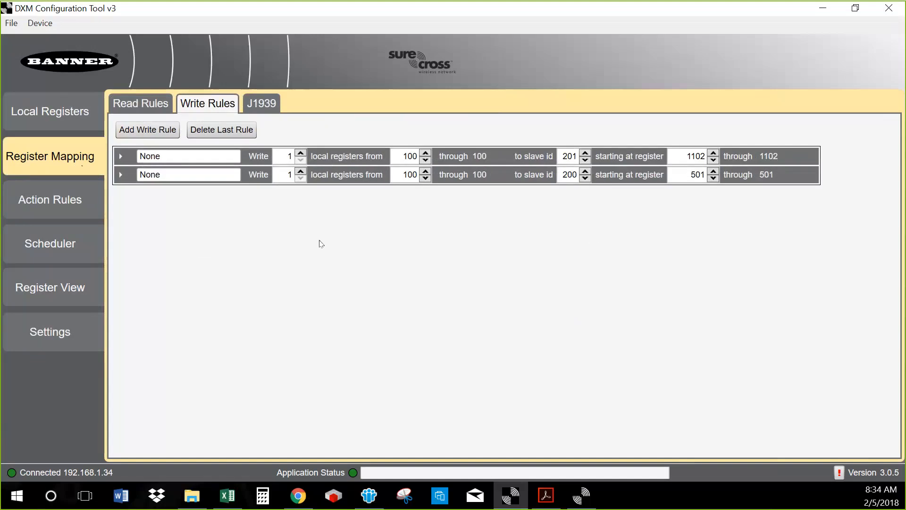
- Add a weekly scheduler event, expand its details and make it active Monday through Friday
left_click(73, 248)
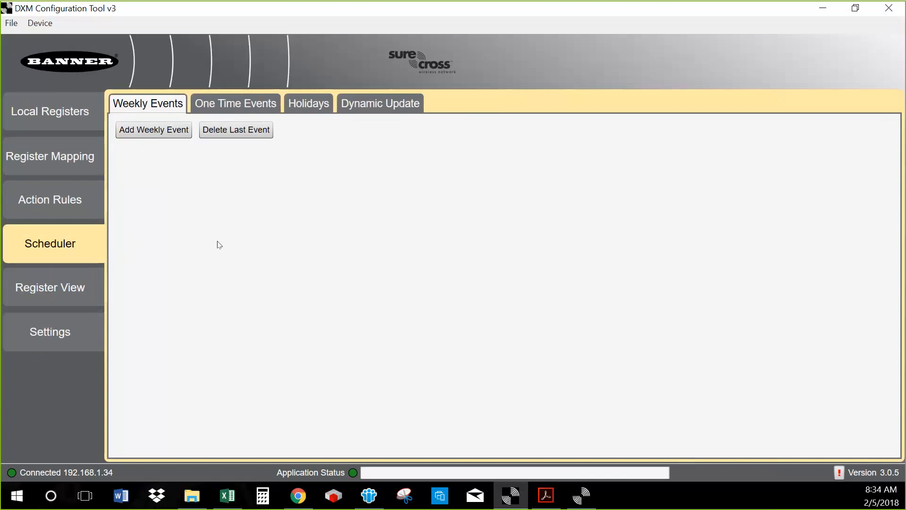
left_click(161, 139)
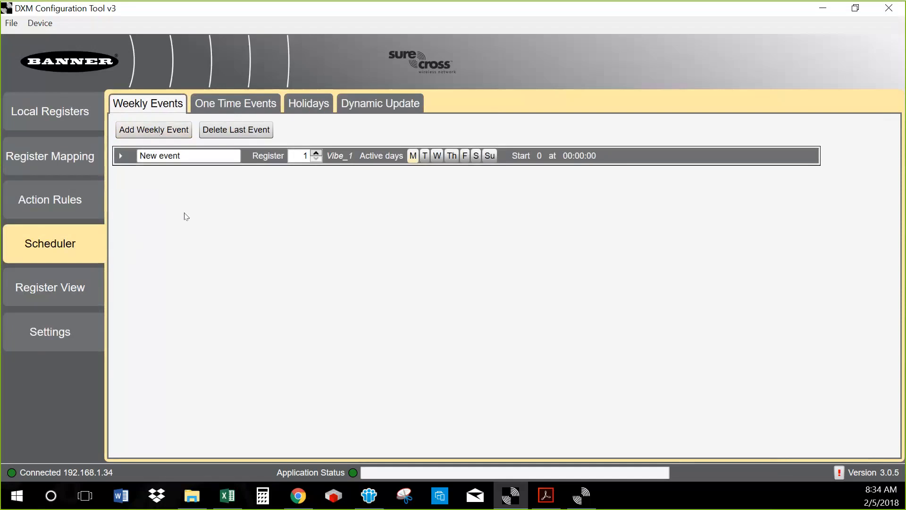
left_click(121, 156)
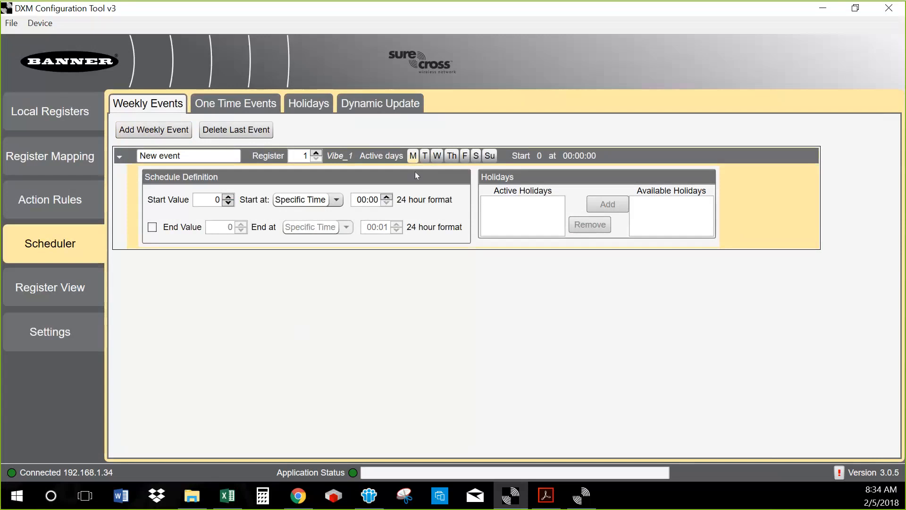
left_click(425, 156)
left_click(437, 156)
left_click(452, 157)
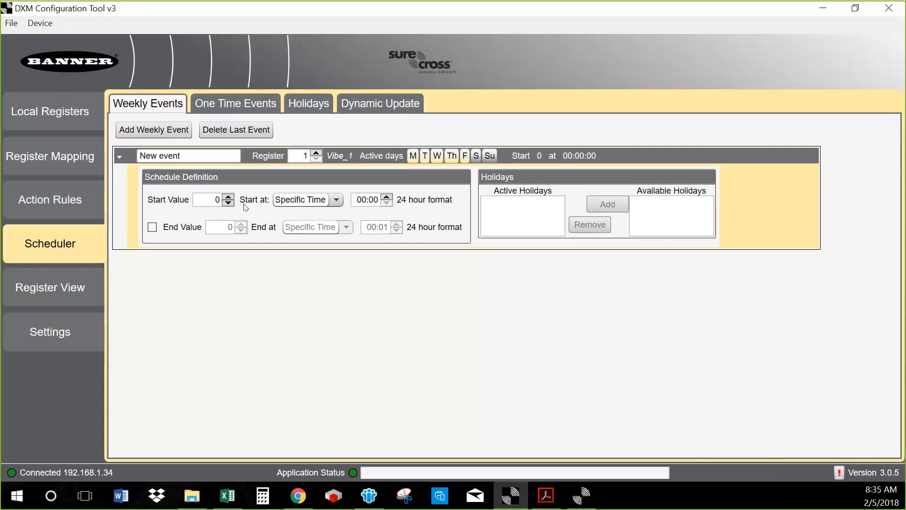
- Set the weekly event's start value to 1 at the specific time 12:00
left_click(228, 197)
left_click(337, 201)
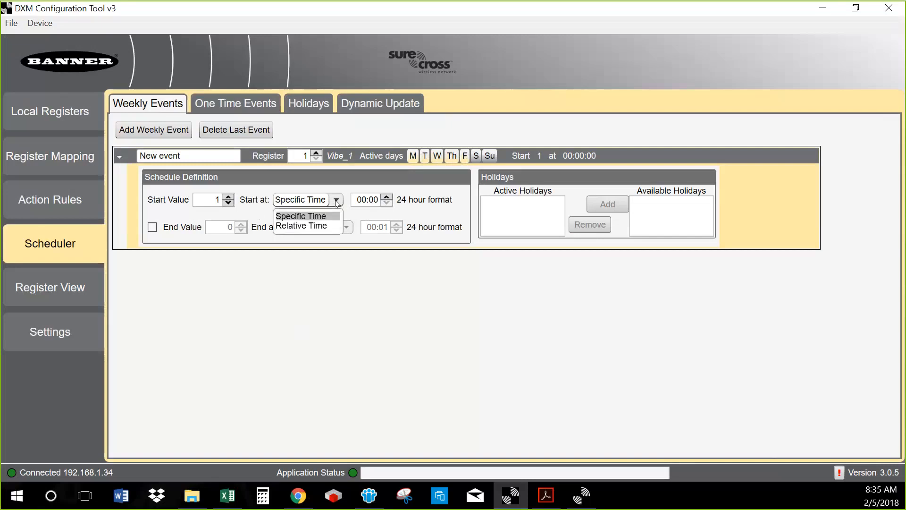
left_click(336, 201)
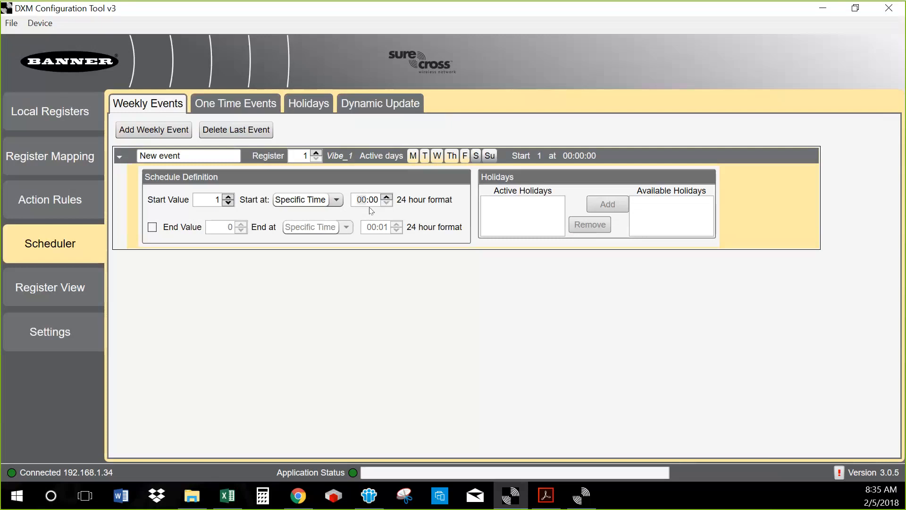
type("12")
- Enable the event's end value of 0 at the specific time 12:15 and assign the event to register 200
left_click(151, 227)
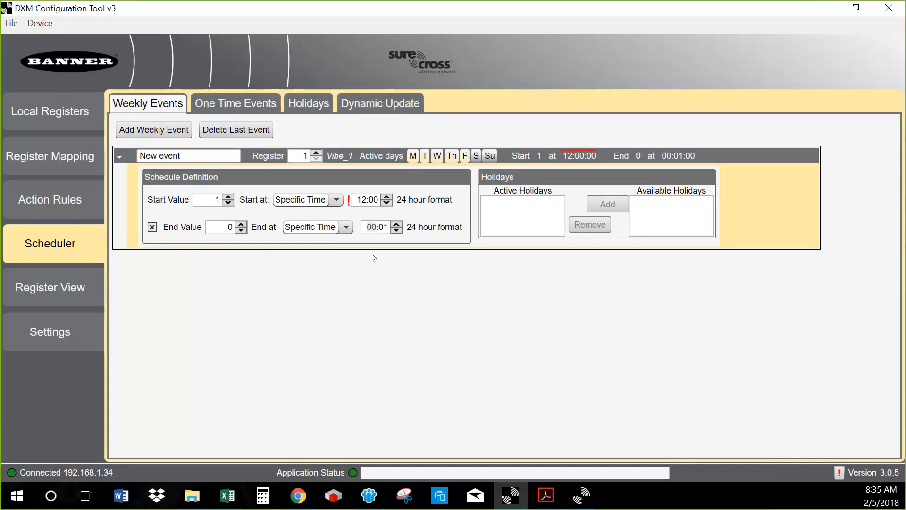
type("12:")
type("15")
type("200")
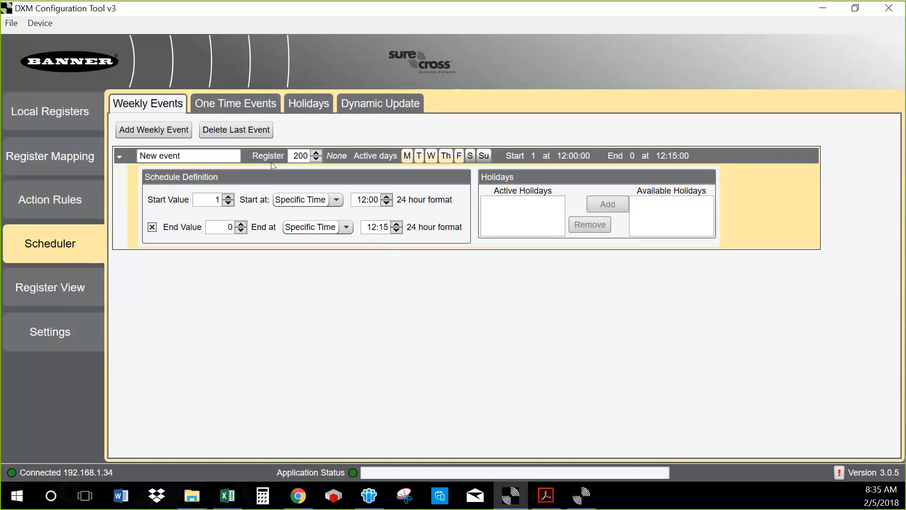
- Add a third write rule that sends local register 200 to slave ID 1
left_click(79, 162)
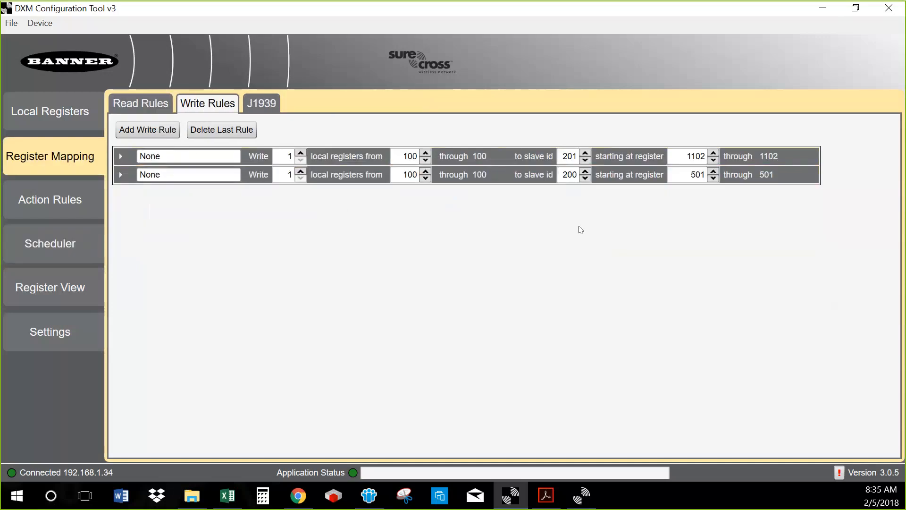
left_click(157, 131)
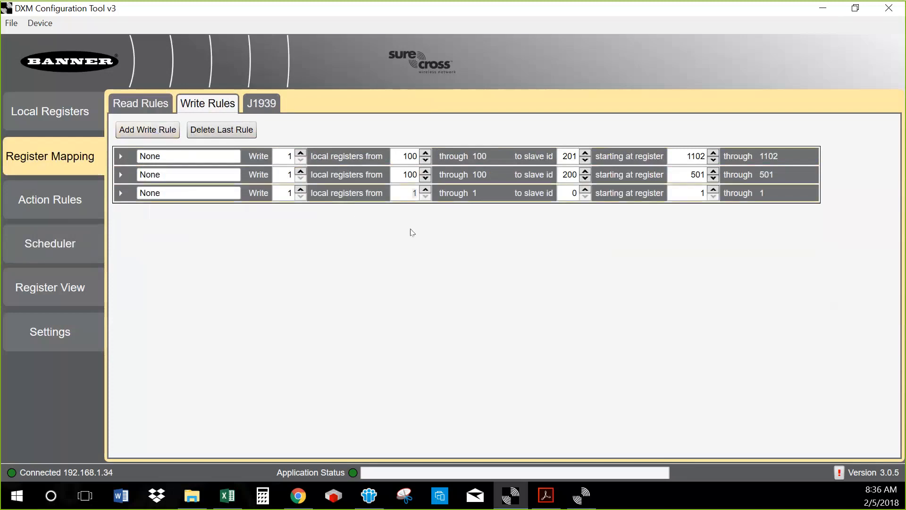
key("BackSpace")
type("200")
left_click(585, 189)
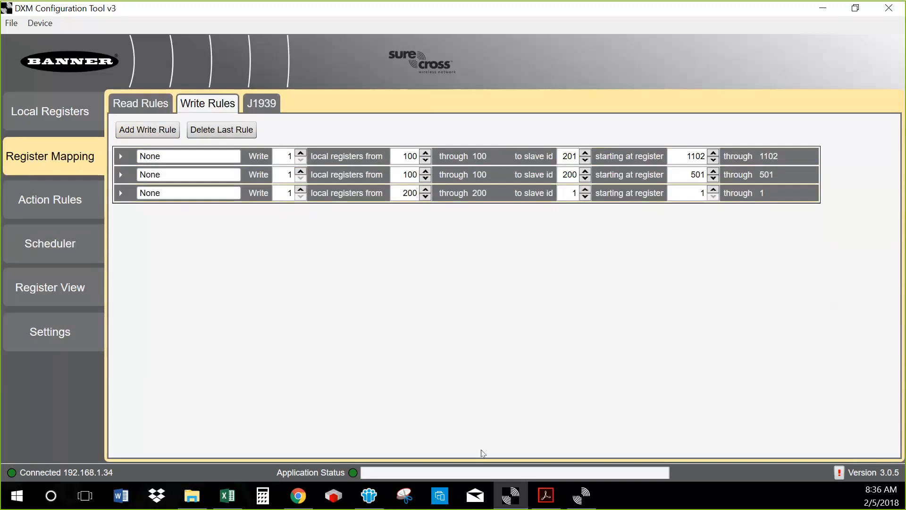
- Look up node 5's Output 1 address in the Excel node address sheet and set the new write rule's starting register to 89
left_click(223, 502)
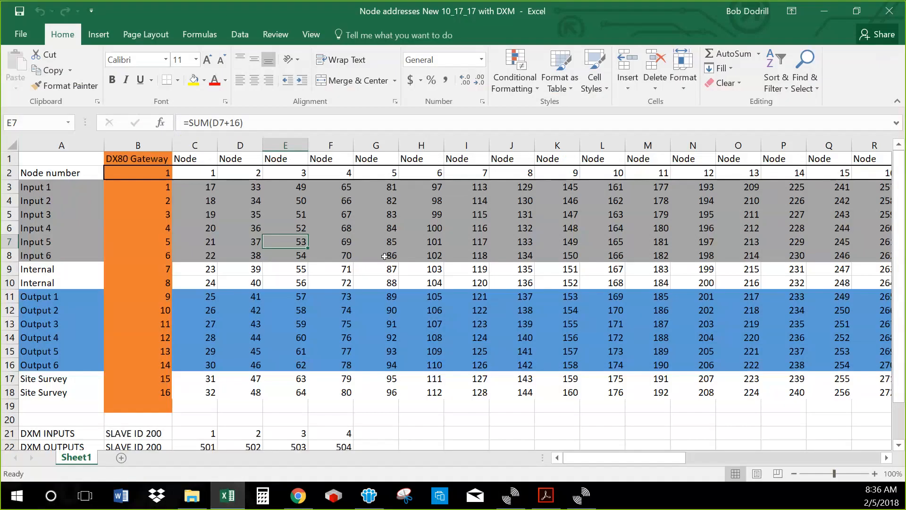
left_click(384, 296)
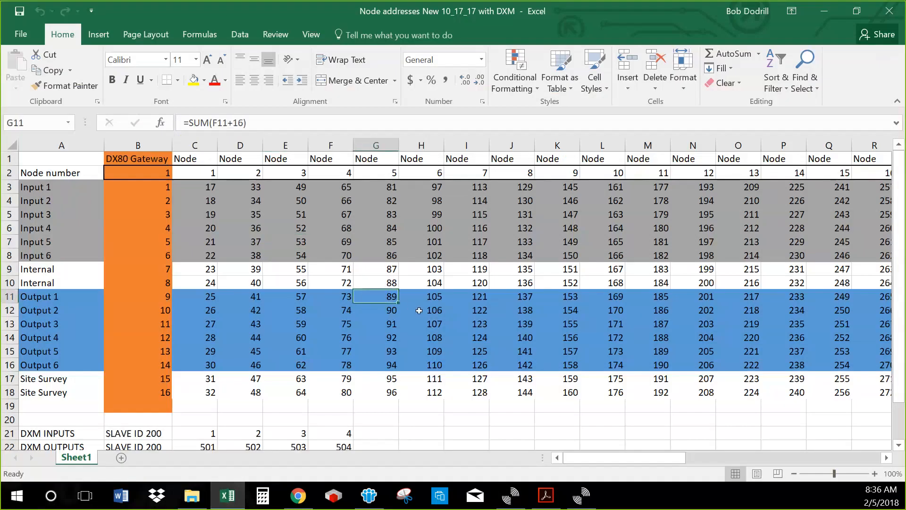
left_click(816, 9)
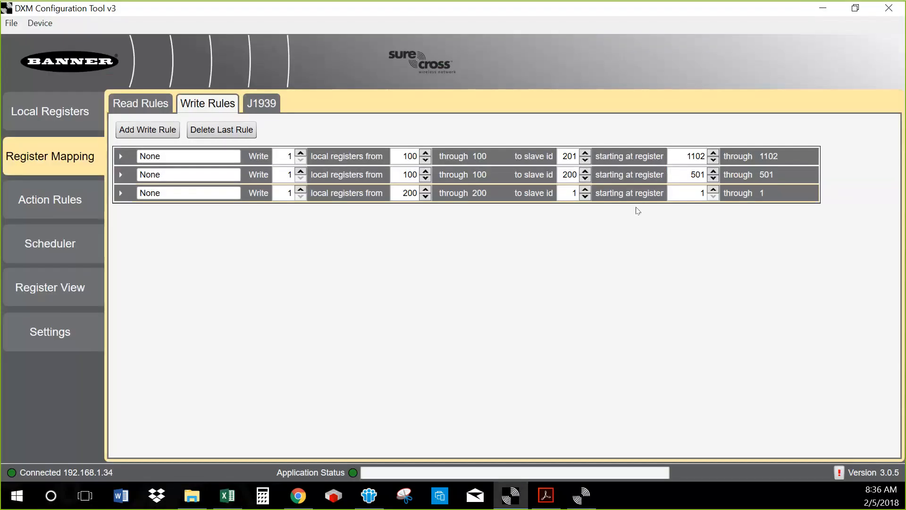
double_click(701, 195)
type("89")
- Limit the weekly event's active days to Tuesday and Thursday
left_click(77, 247)
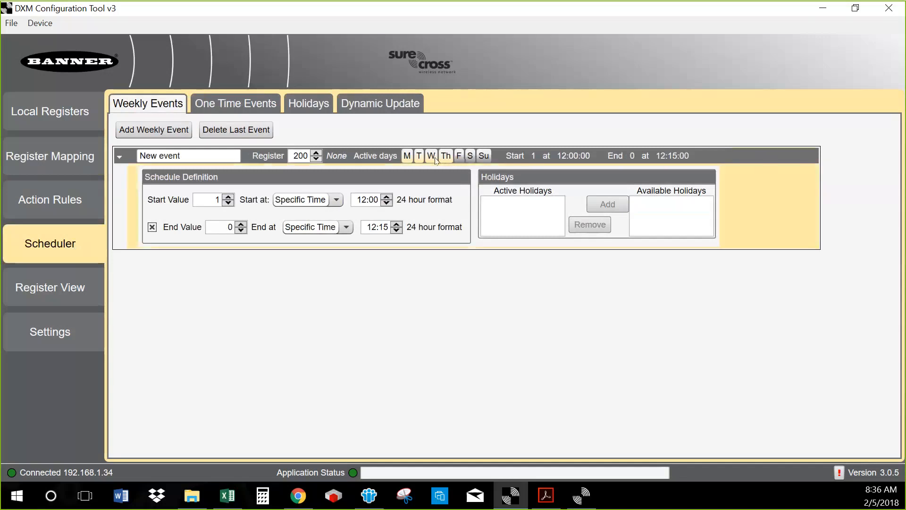
left_click(447, 159)
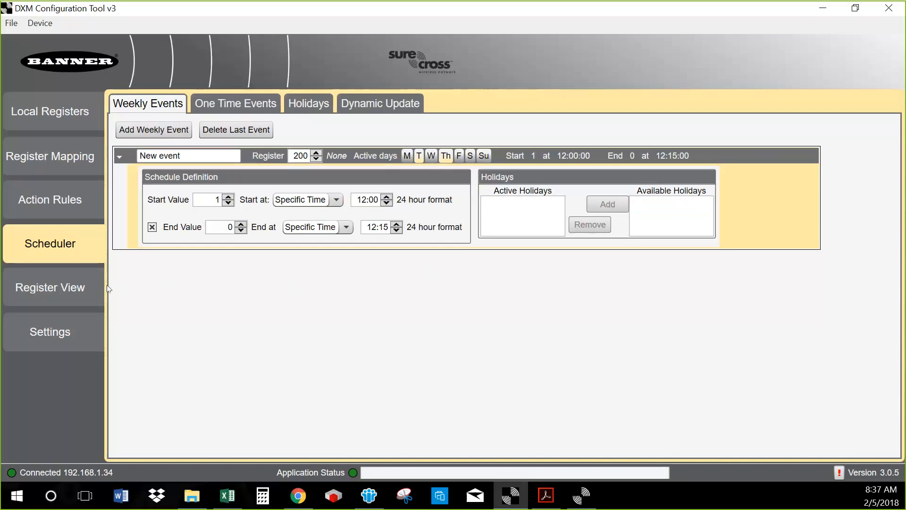
- Open the Register View for reading and writing the controller's local registers
left_click(70, 287)
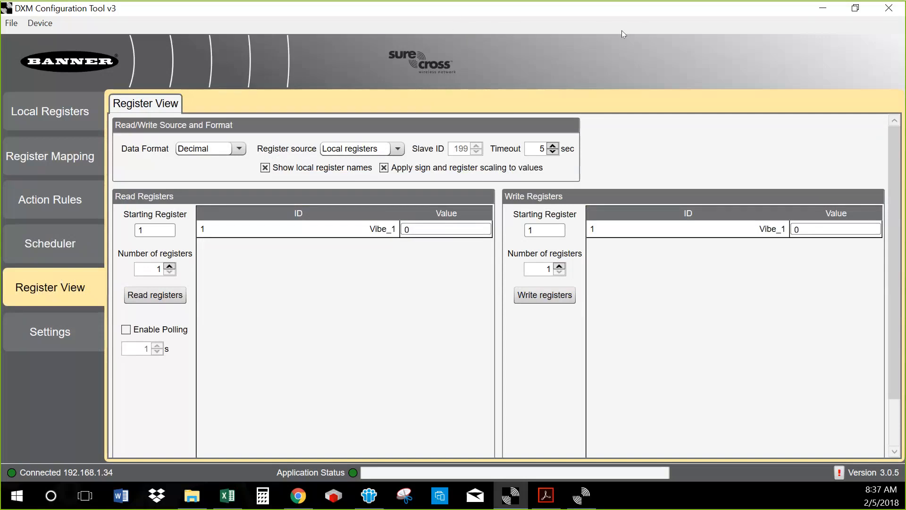
left_click(597, 28)
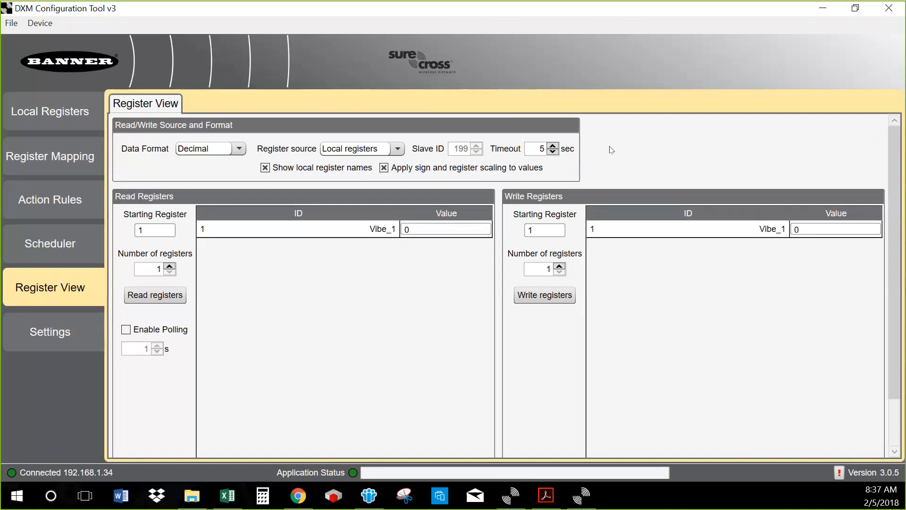